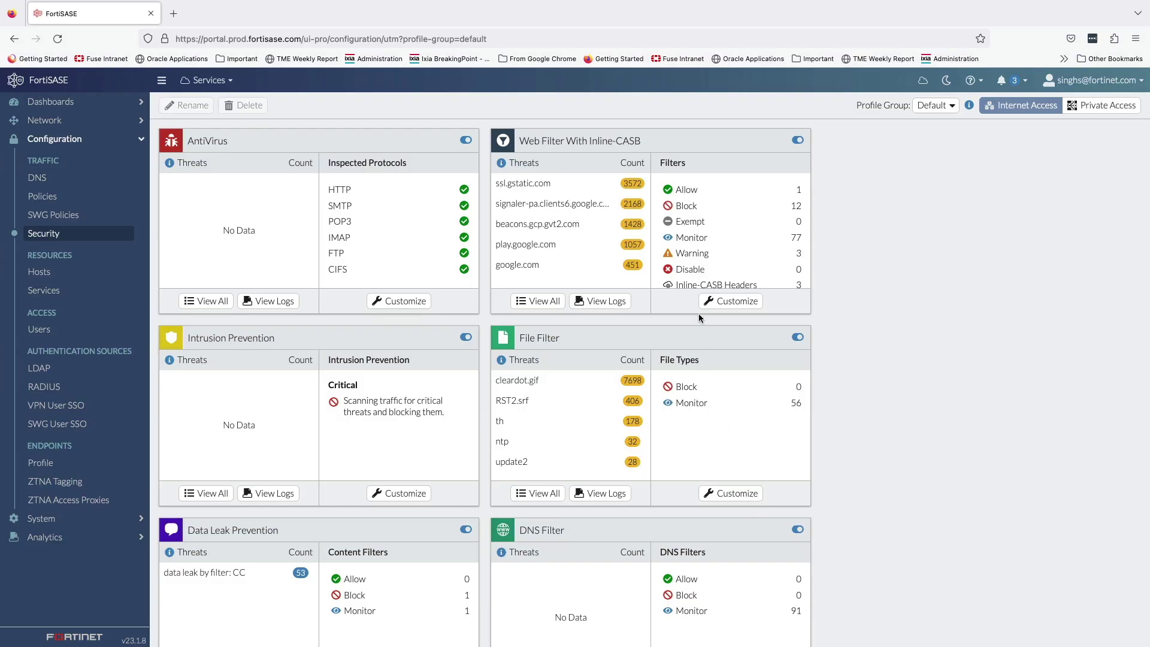
Step: Scroll through the web filter's FortiGuard category actions, then view the three Inline-CASB header rules
{"action": "left_click", "coordinate": [718, 303]}
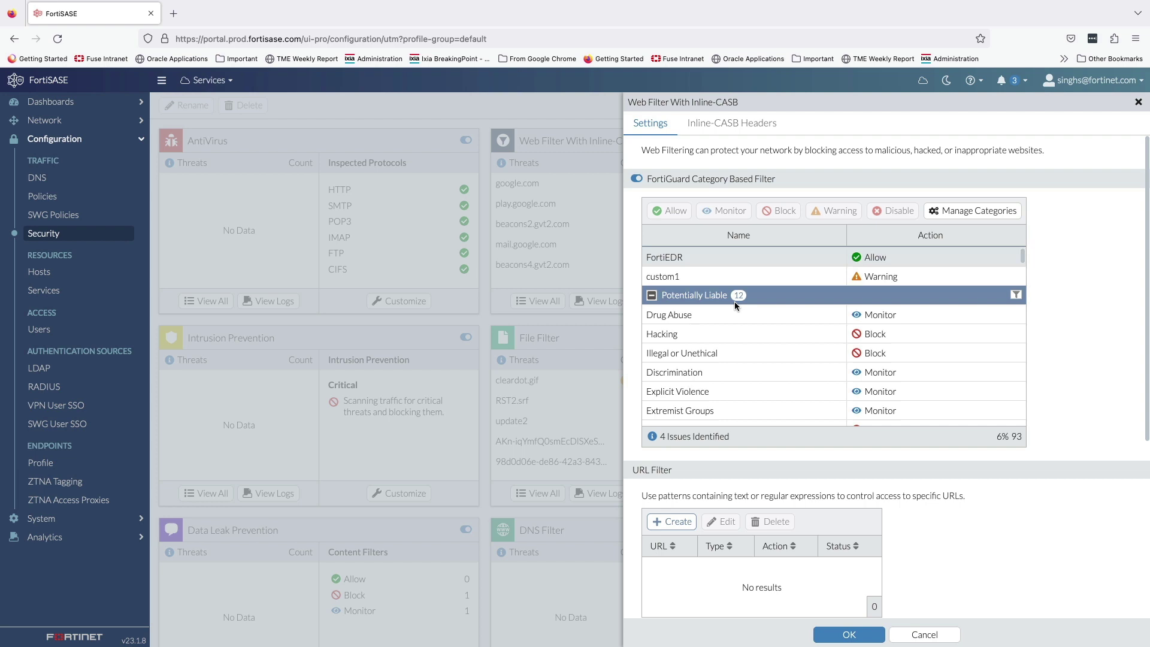
{"action": "scroll", "coordinate": [736, 311], "scroll_direction": "down", "scroll_amount": 2}
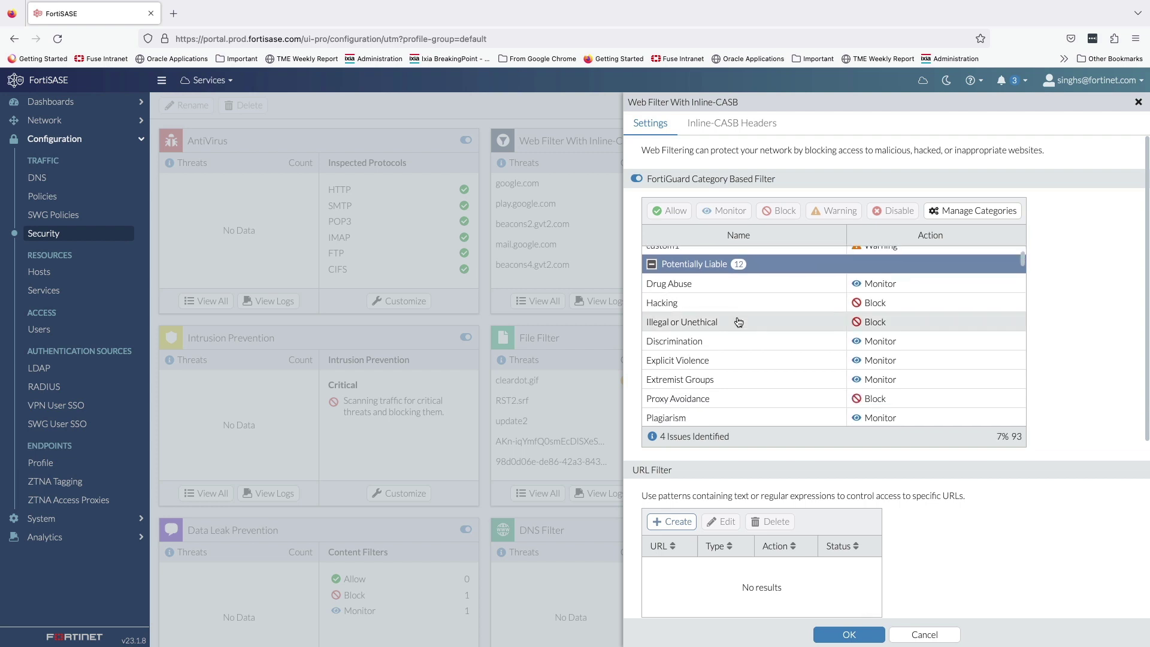
{"action": "scroll", "coordinate": [741, 339], "scroll_direction": "down", "scroll_amount": 6}
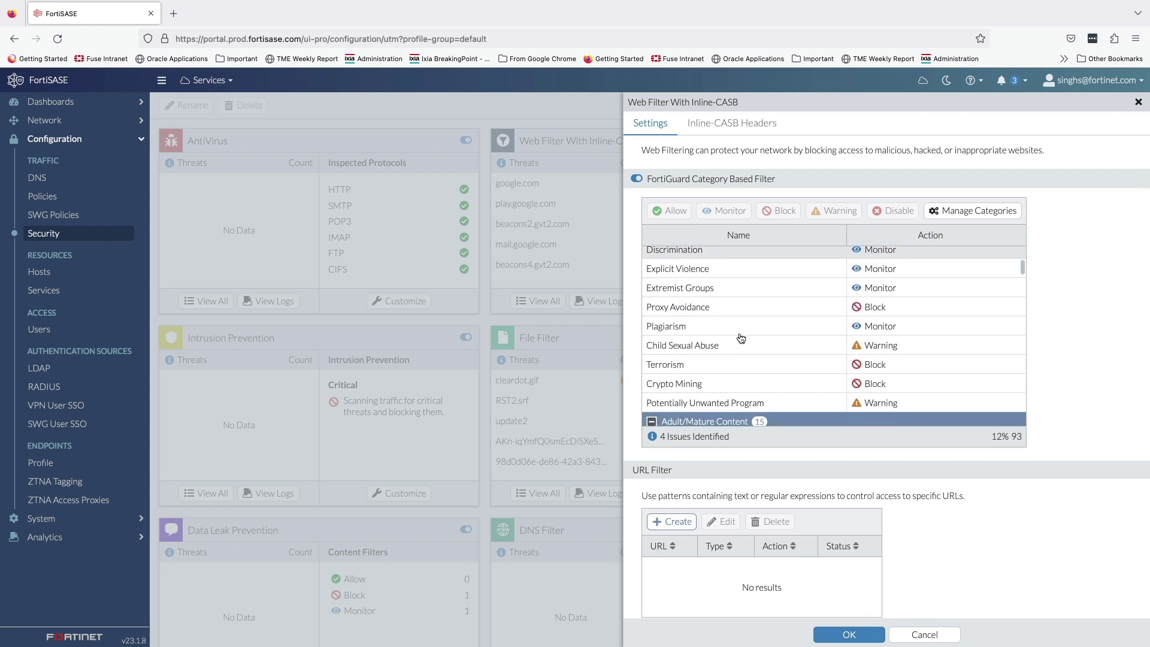
{"action": "scroll", "coordinate": [741, 338], "scroll_direction": "down", "scroll_amount": 6}
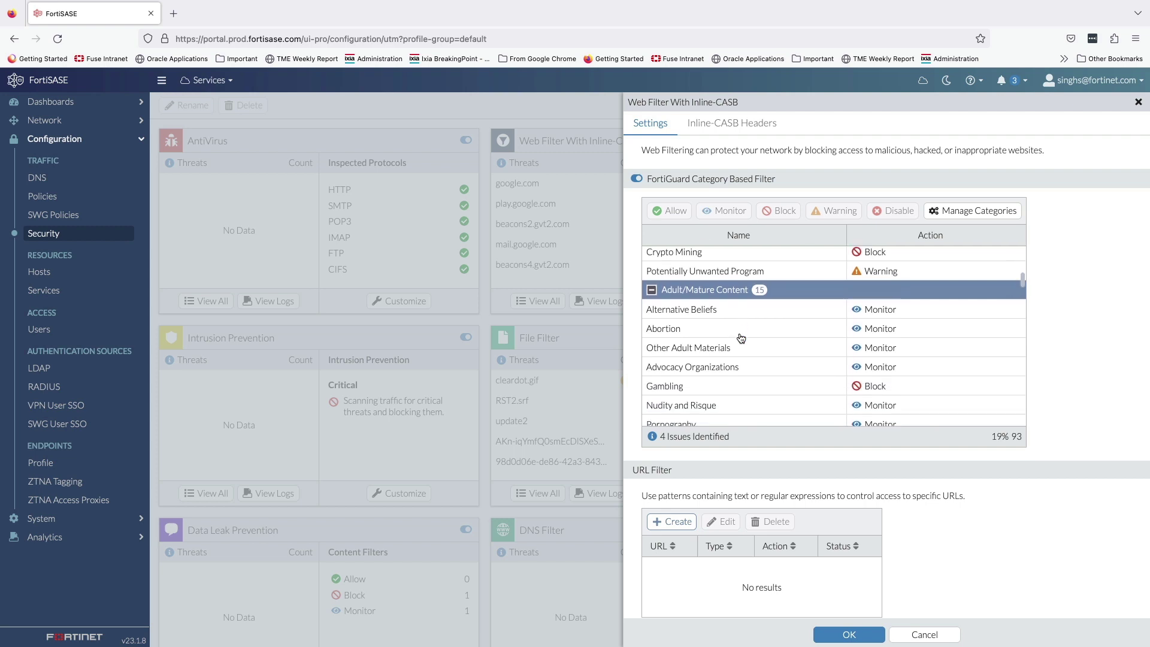
{"action": "scroll", "coordinate": [732, 390], "scroll_direction": "down", "scroll_amount": 14}
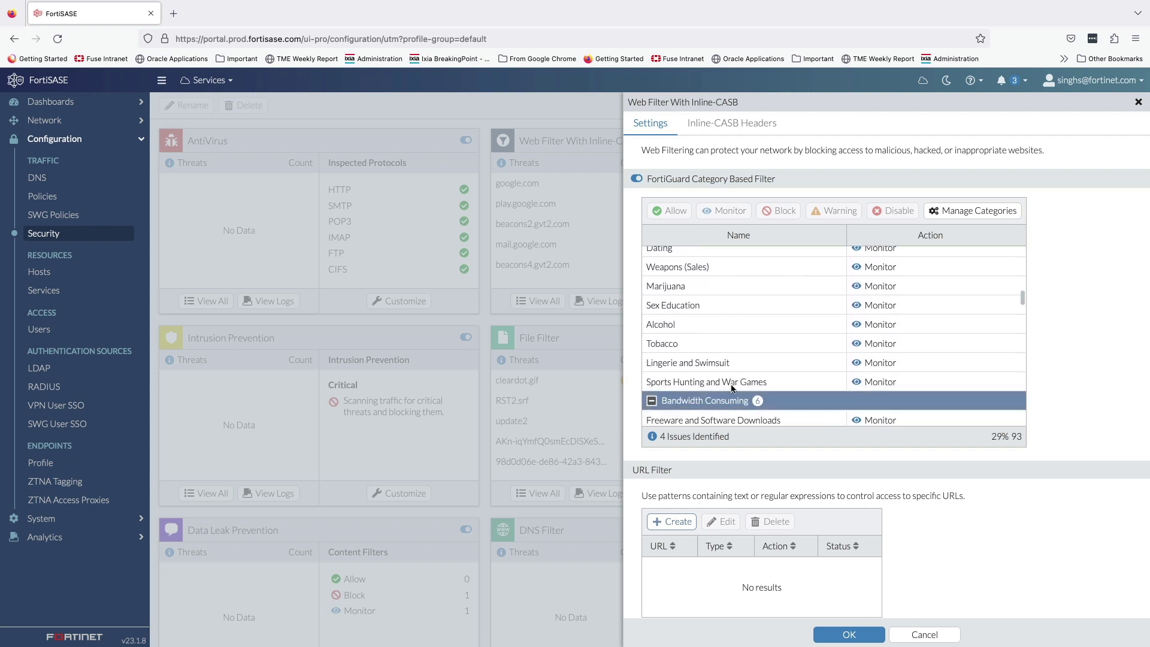
{"action": "scroll", "coordinate": [732, 390], "scroll_direction": "down", "scroll_amount": 5}
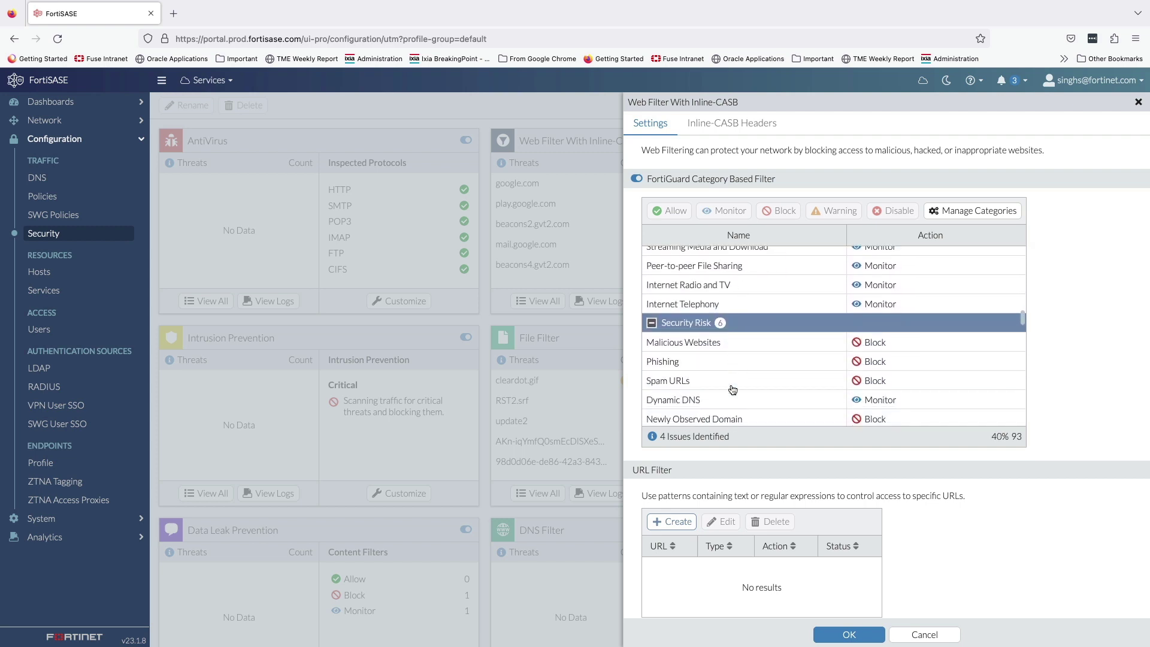
{"action": "scroll", "coordinate": [732, 390], "scroll_direction": "down", "scroll_amount": 1}
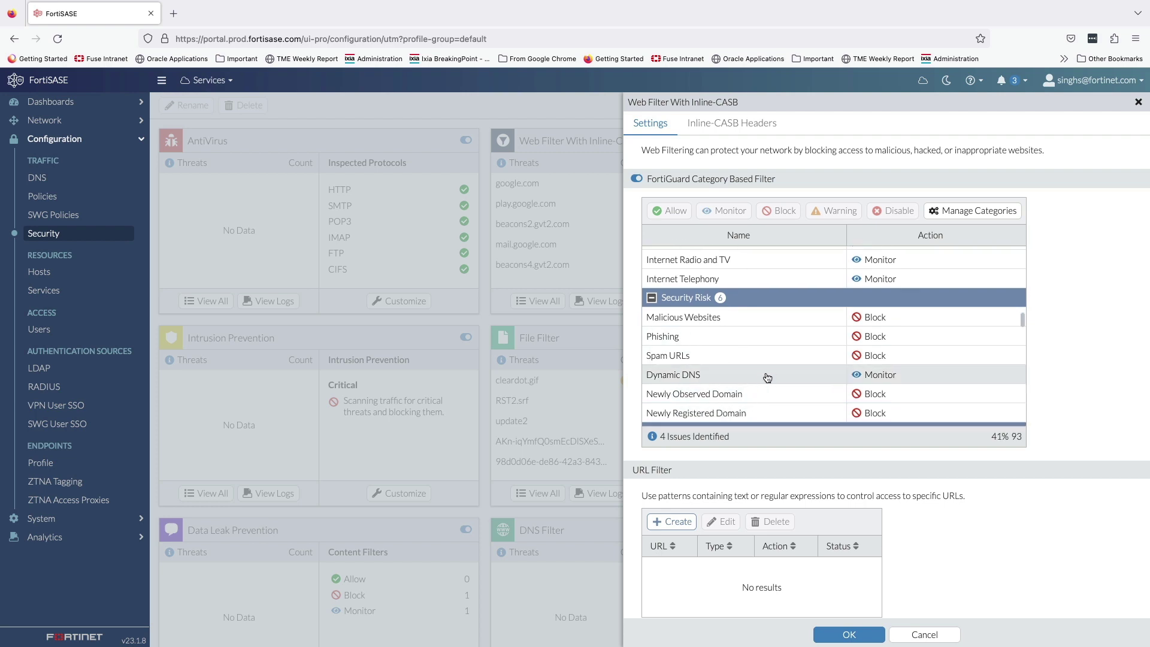
{"action": "left_click", "coordinate": [768, 136]}
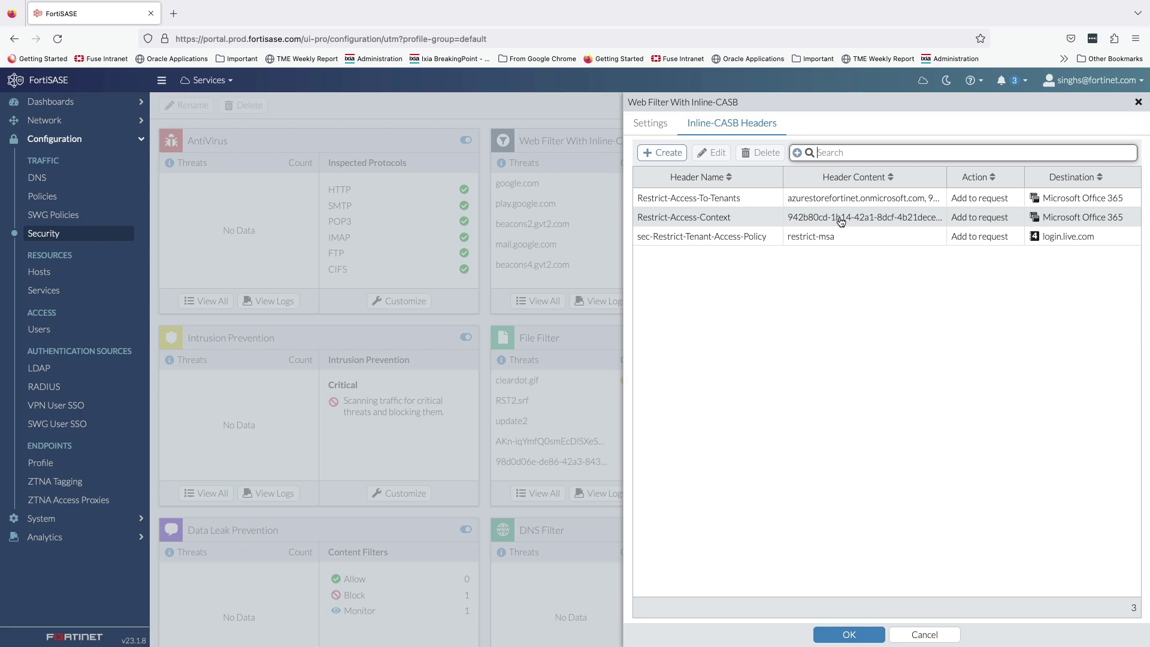
{"action": "left_click", "coordinate": [830, 237]}
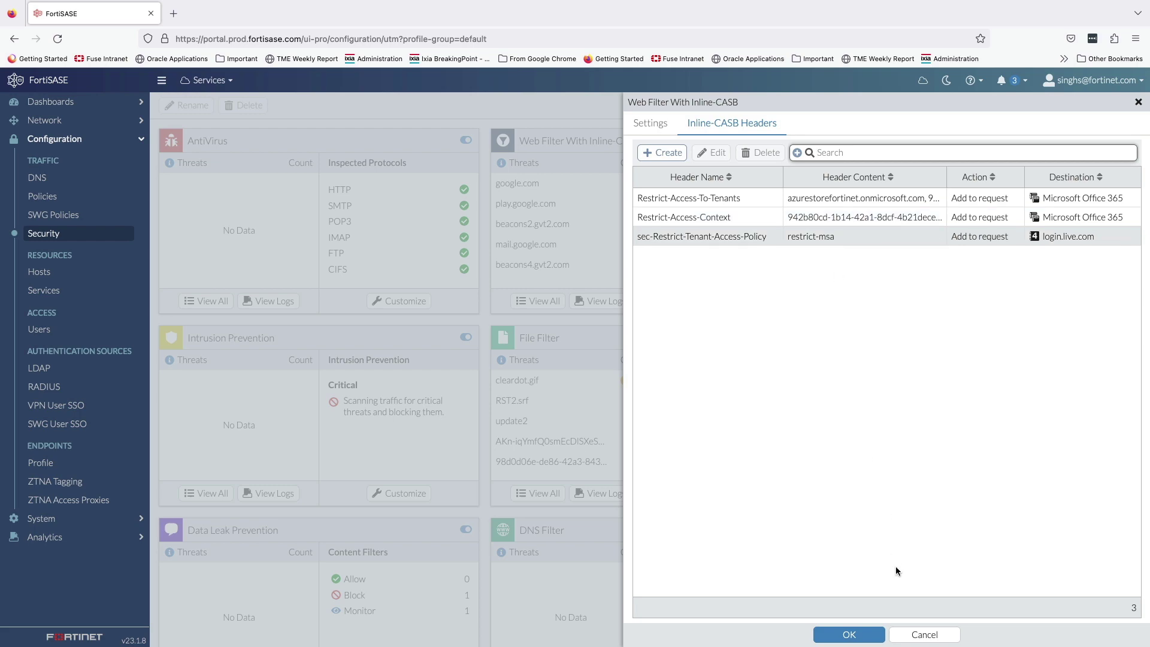
Step: Cancel the web filter and inspect Application Control overrides for Dropbox, QUIC, Google Drive, Box and Teams
{"action": "left_click", "coordinate": [918, 634]}
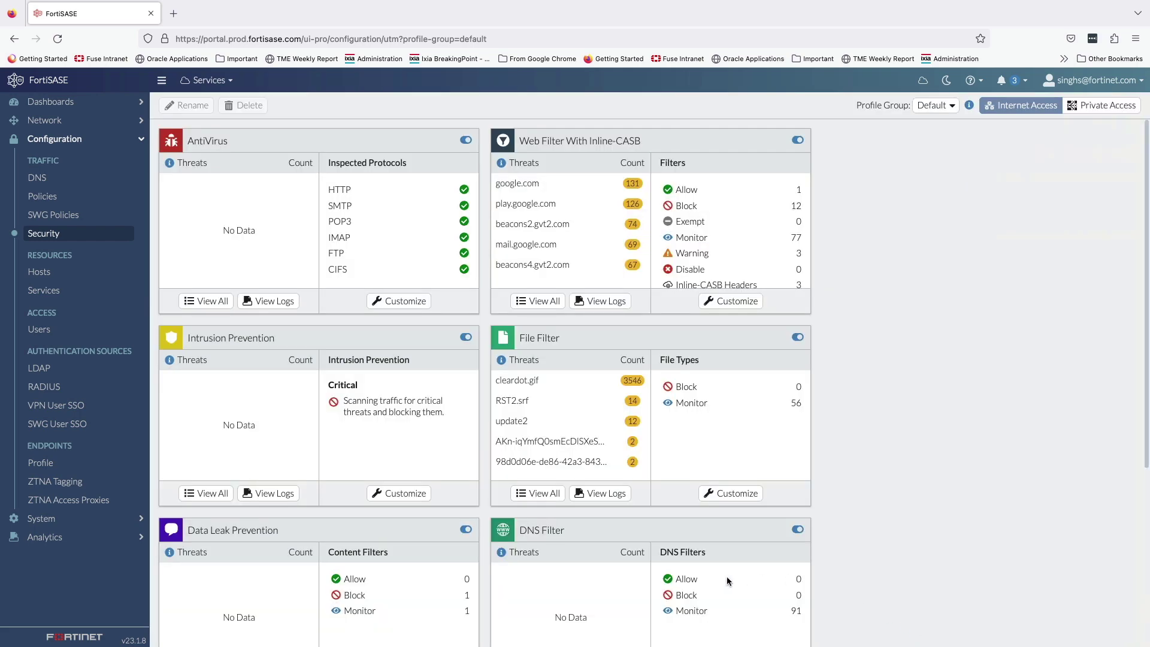
{"action": "scroll", "coordinate": [727, 577], "scroll_direction": "down", "scroll_amount": 3}
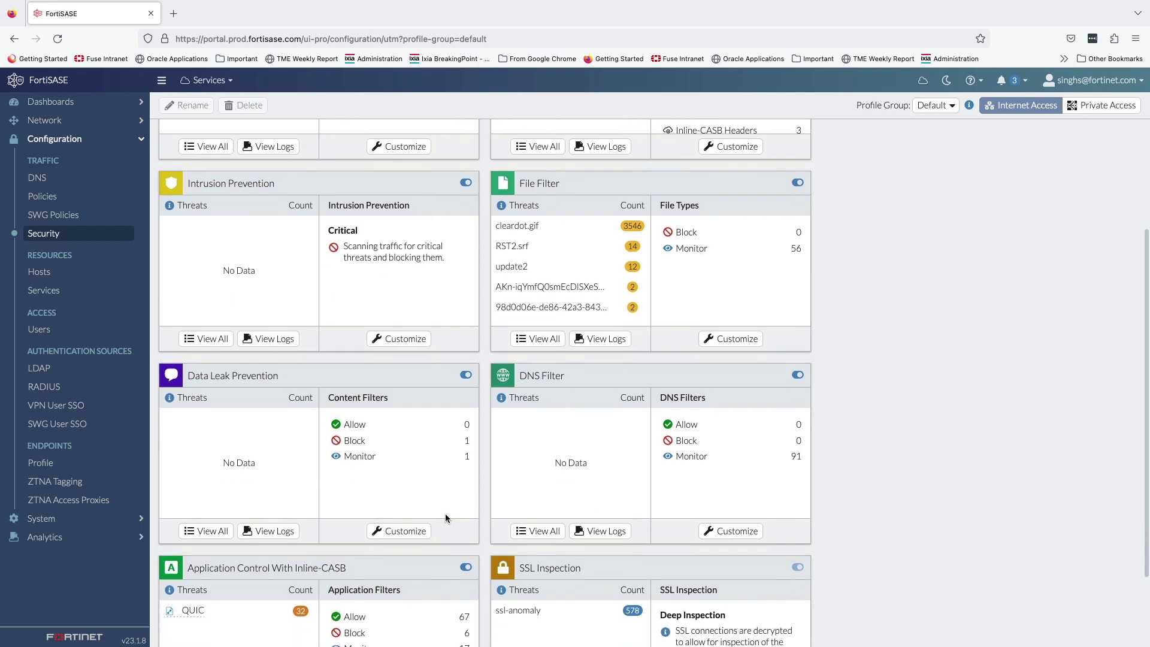
{"action": "scroll", "coordinate": [377, 488], "scroll_direction": "down", "scroll_amount": 2}
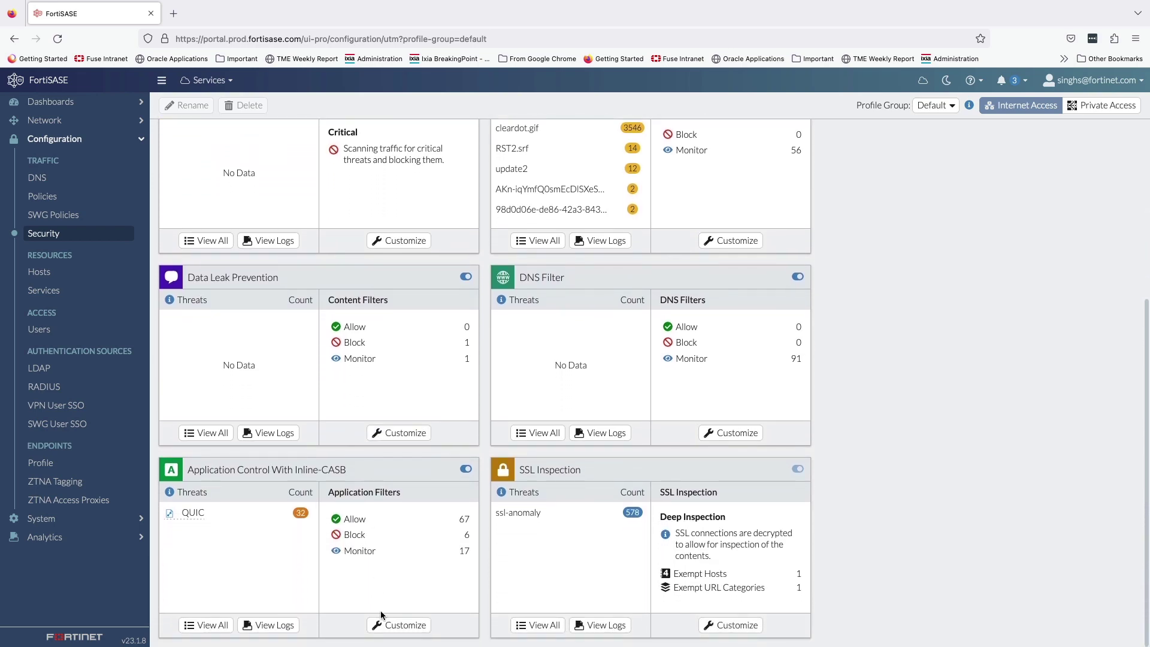
{"action": "left_click", "coordinate": [383, 624]}
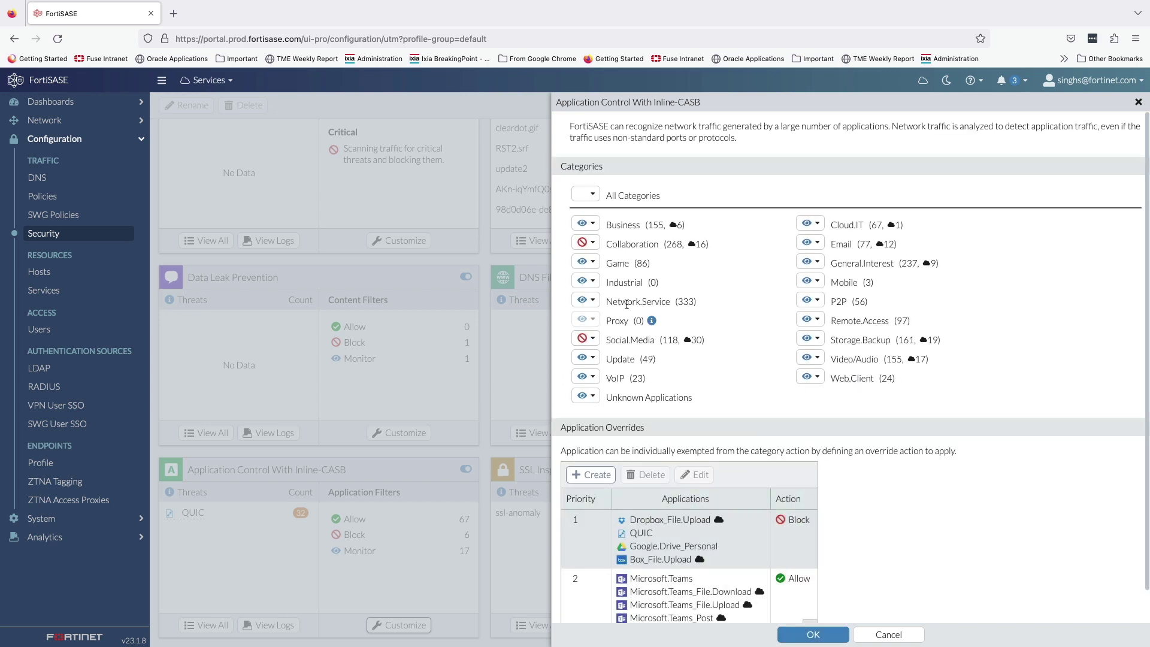
{"action": "scroll", "coordinate": [623, 346], "scroll_direction": "down", "scroll_amount": 1}
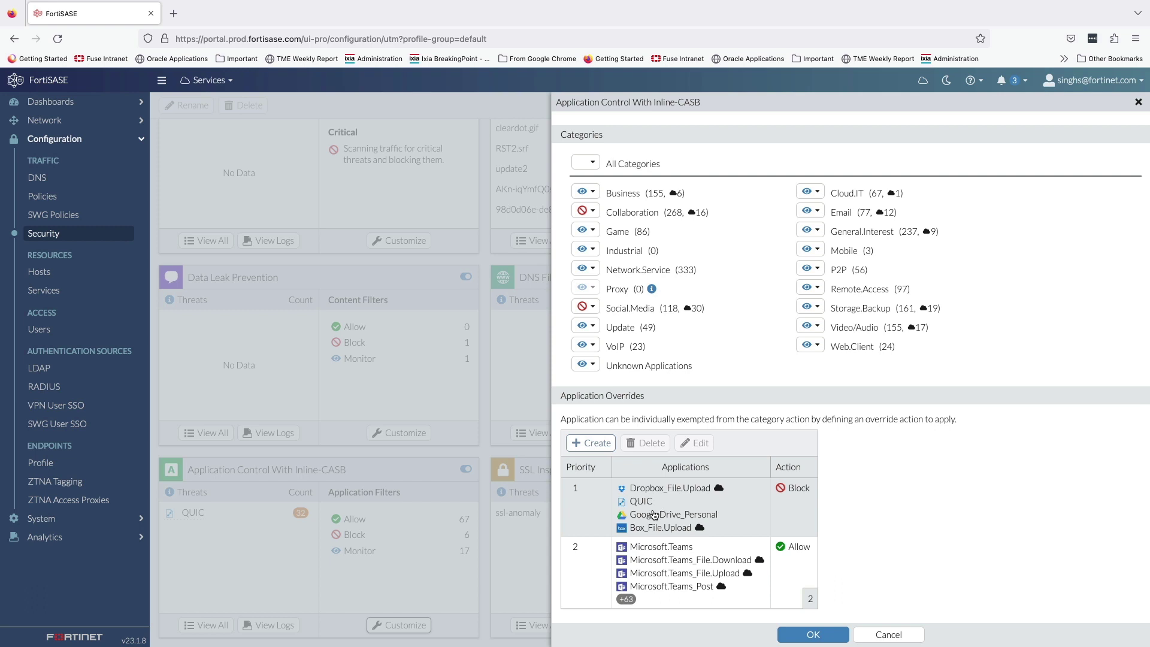
{"action": "mouse_move", "coordinate": [652, 517]}
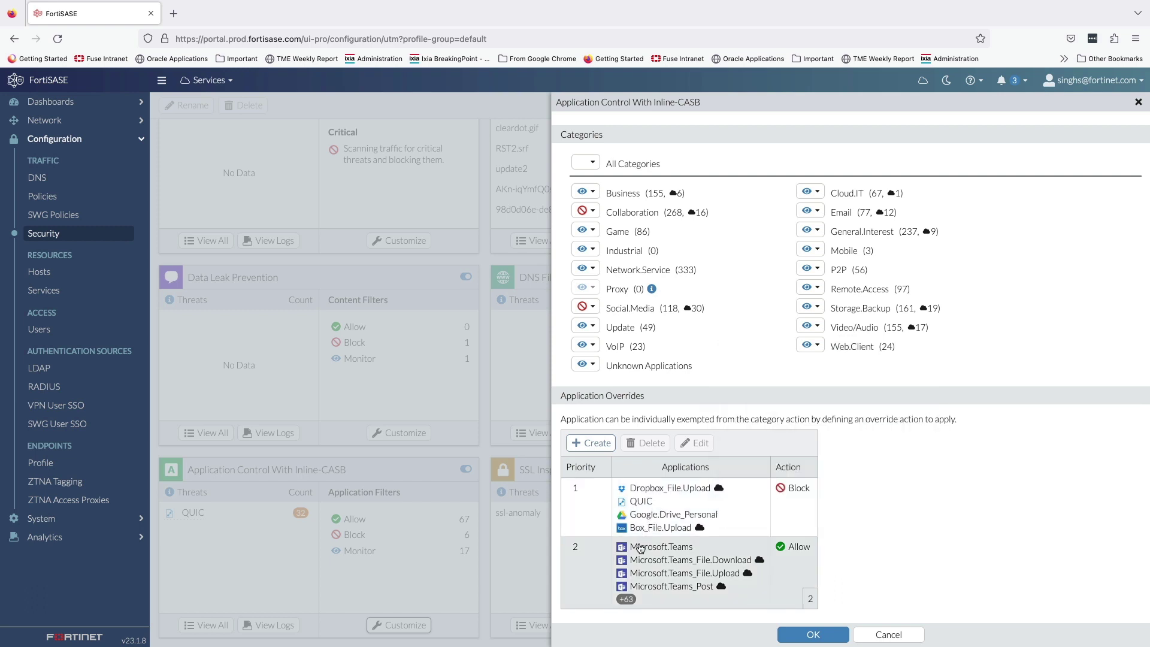
{"action": "mouse_move", "coordinate": [641, 552]}
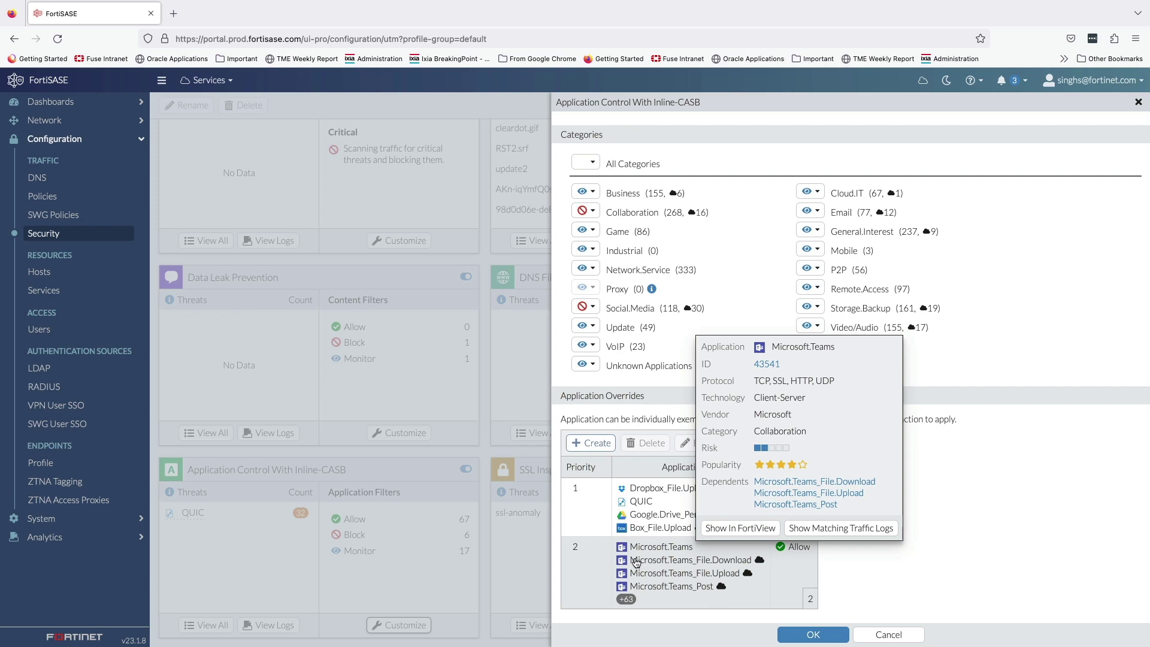
{"action": "mouse_move", "coordinate": [627, 600]}
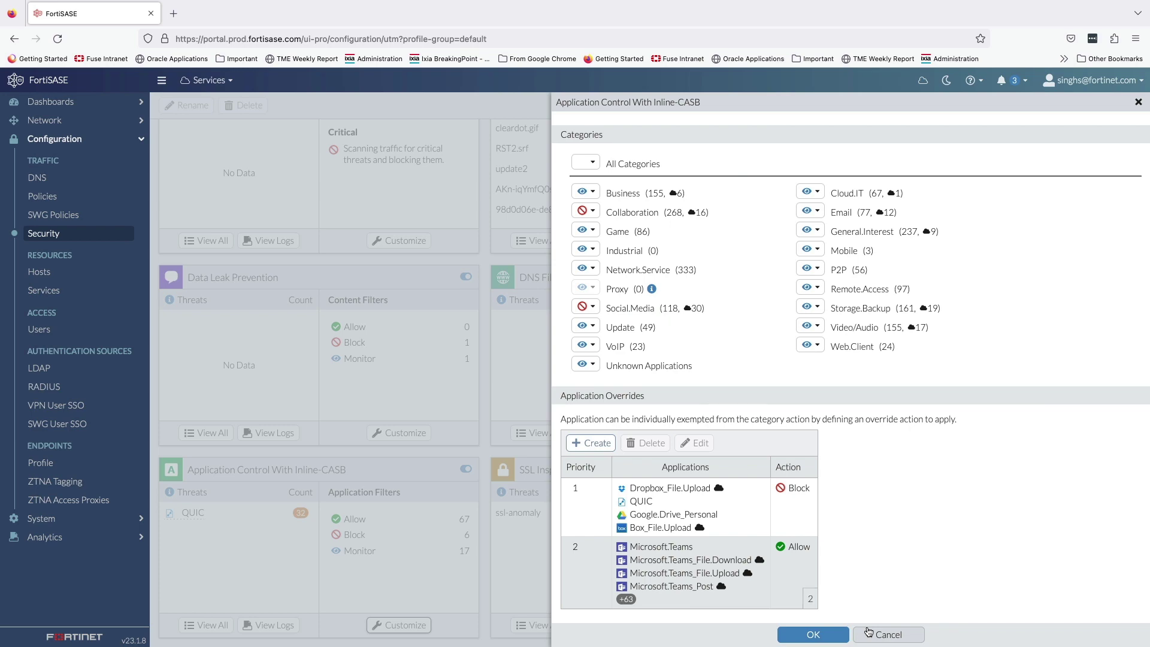
Step: Cancel application control, check the deep SSL inspection CA certificate, then cancel without changes
{"action": "left_click", "coordinate": [869, 632]}
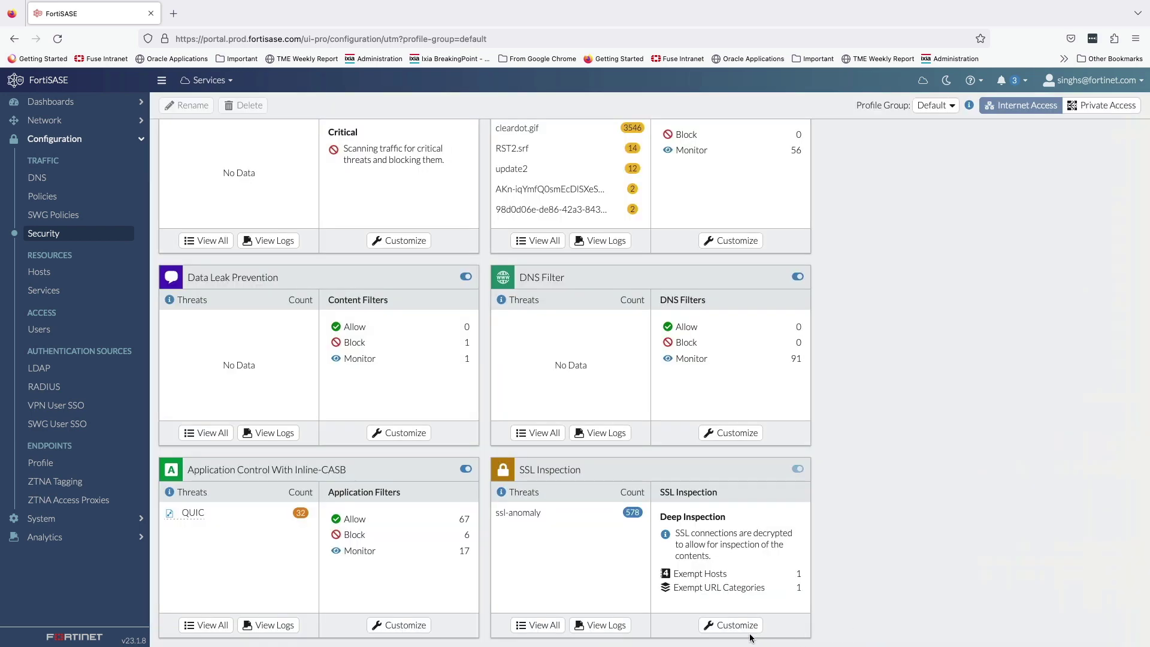
{"action": "left_click", "coordinate": [746, 631]}
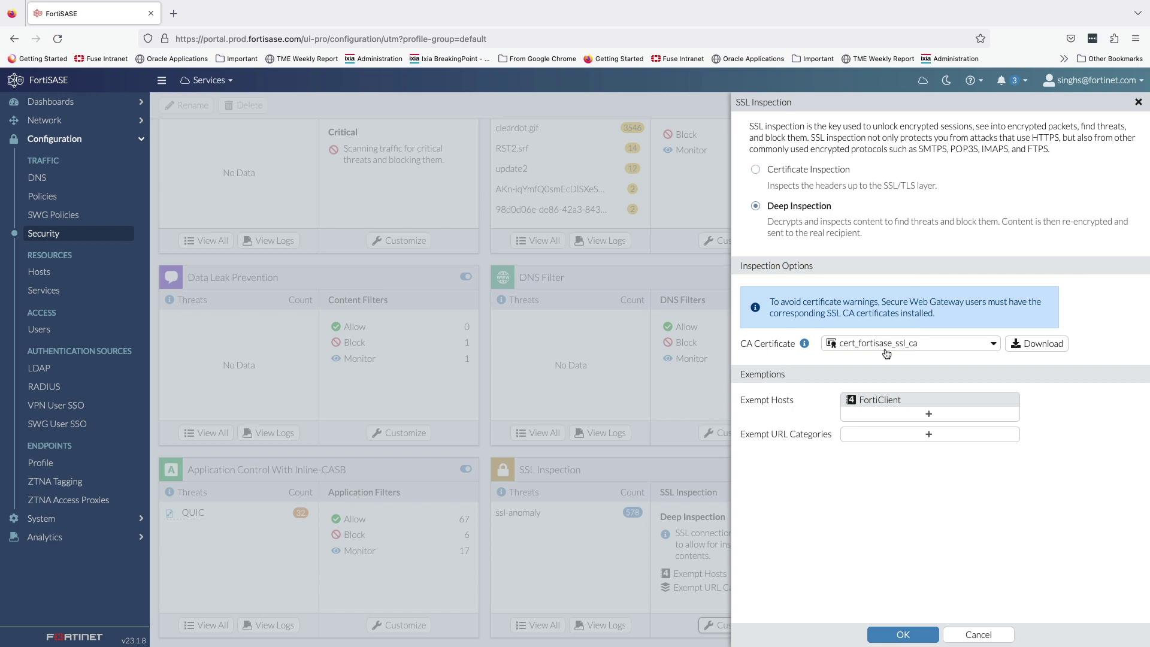
{"action": "mouse_move", "coordinate": [890, 353]}
{"action": "left_click", "coordinate": [977, 635]}
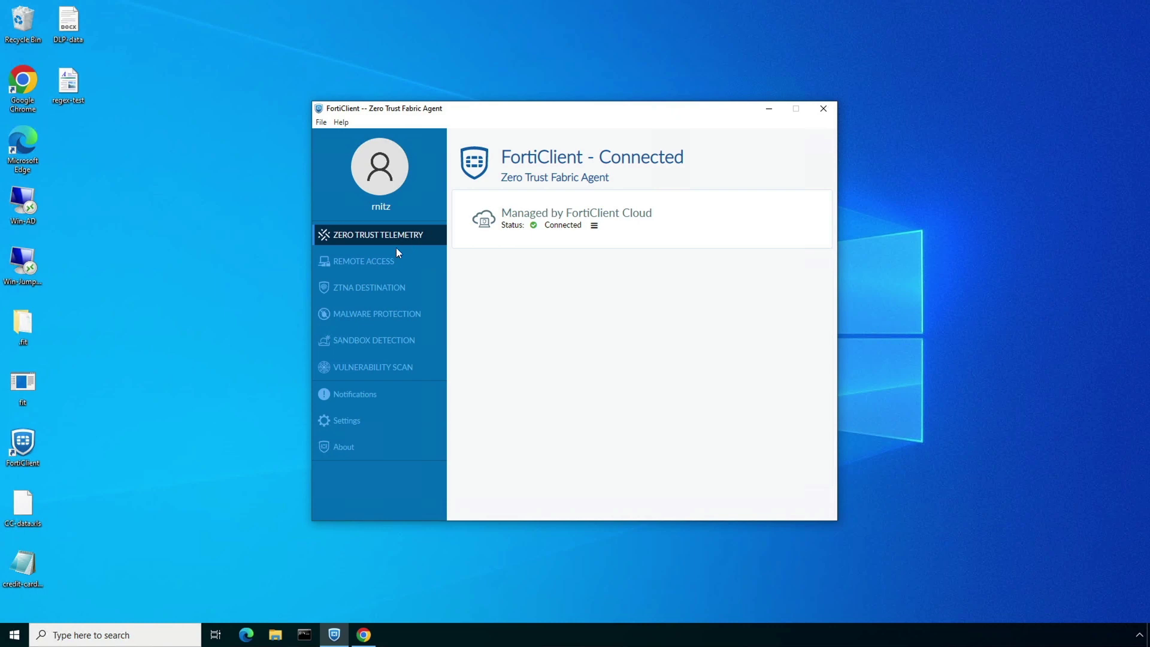
Step: Check FortiClient's Secure Internet Access details and the Endpoint_Compliance and IT-Infosec tags, then bring Chrome forward
{"action": "left_click", "coordinate": [386, 261]}
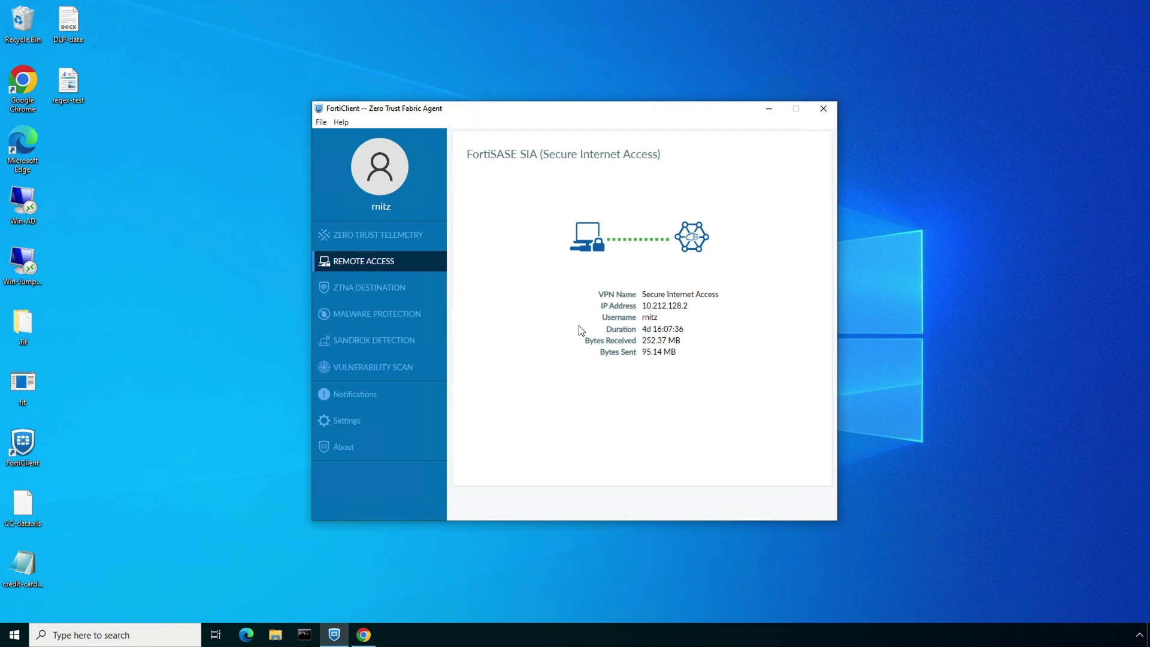
{"action": "left_click", "coordinate": [404, 204]}
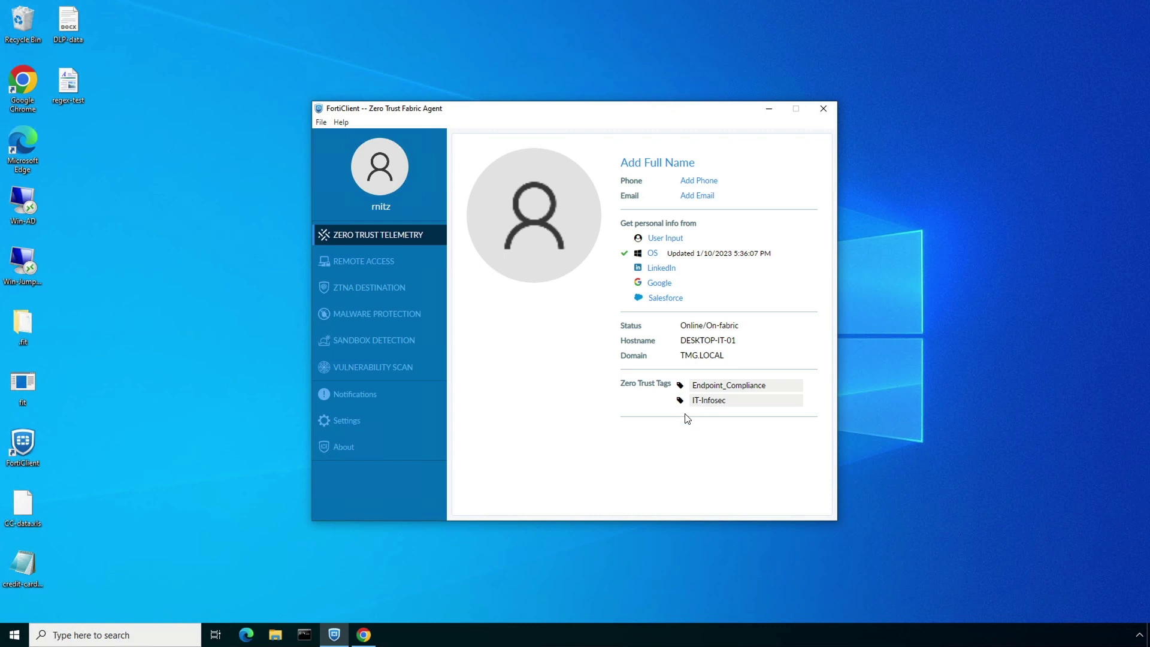
{"action": "left_click", "coordinate": [364, 635]}
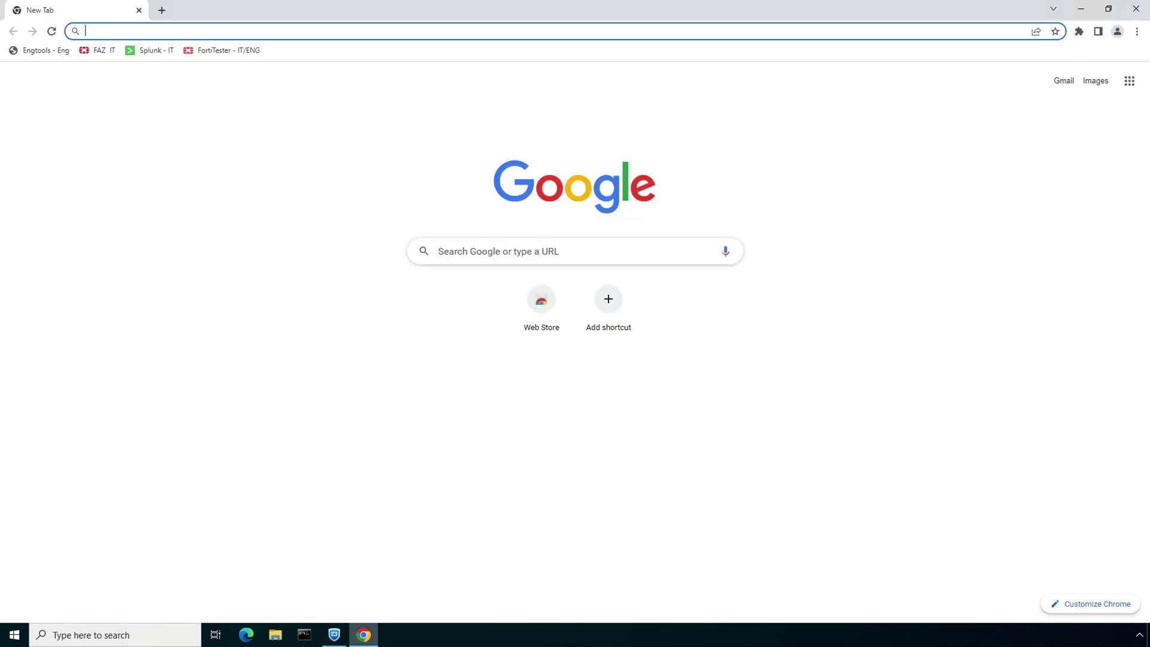
{"action": "left_click", "coordinate": [195, 30]}
{"action": "type", "text": "https://"}
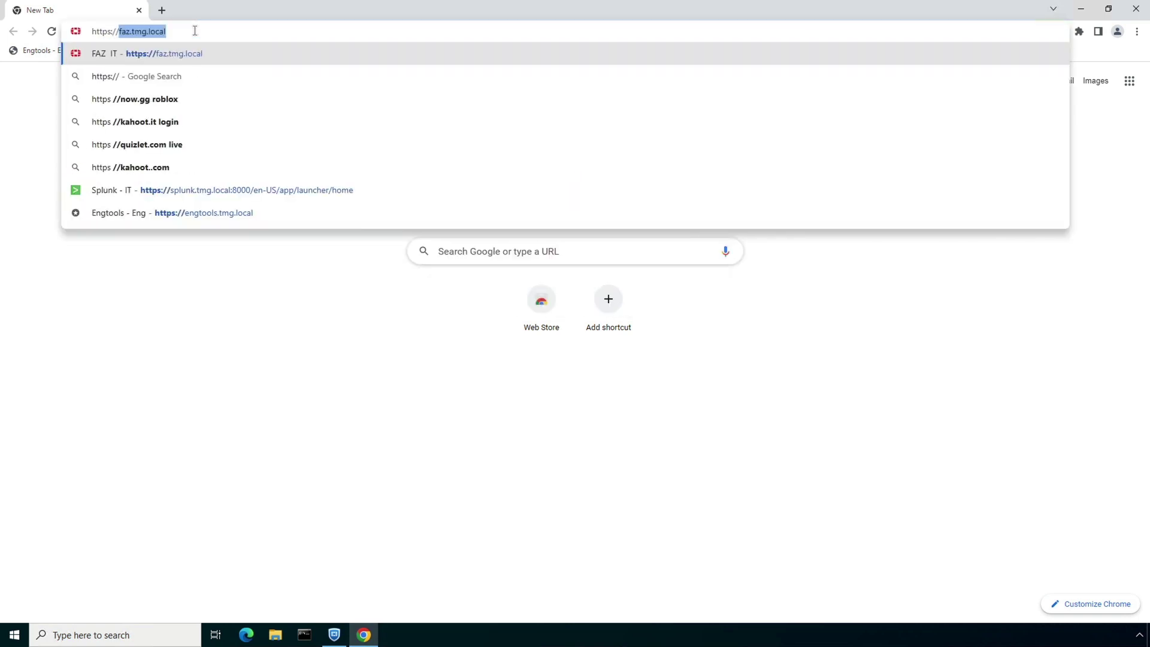
{"action": "type", "text": "jordans"}
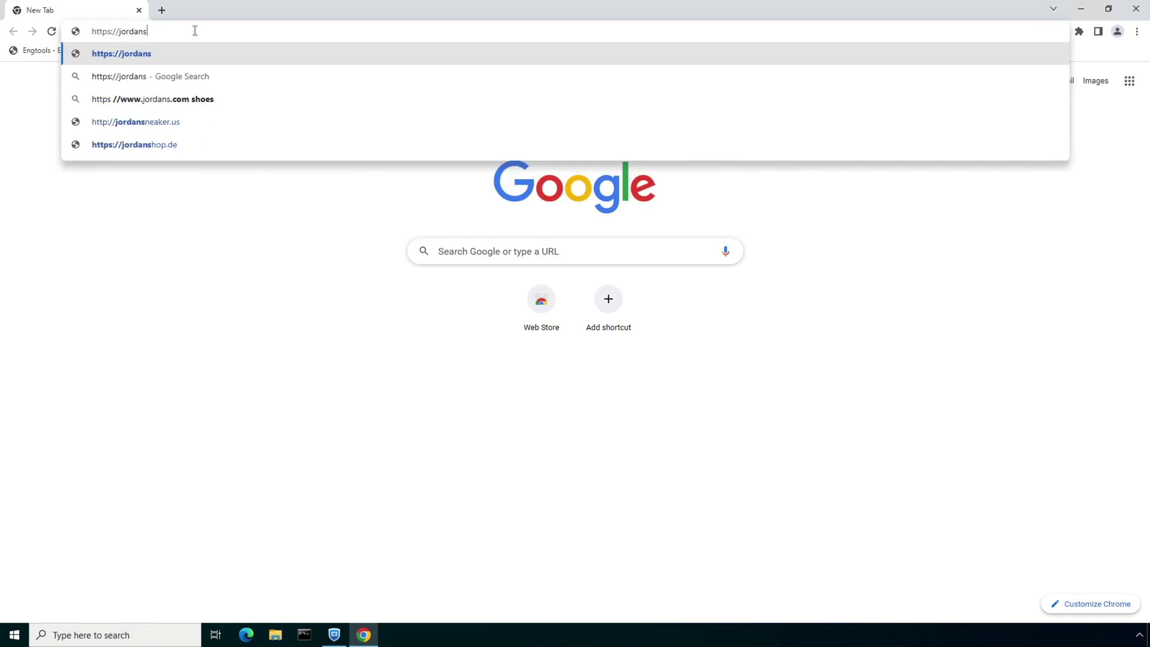
{"action": "type", "text": "12.us"}
{"action": "key", "text": "Return"}
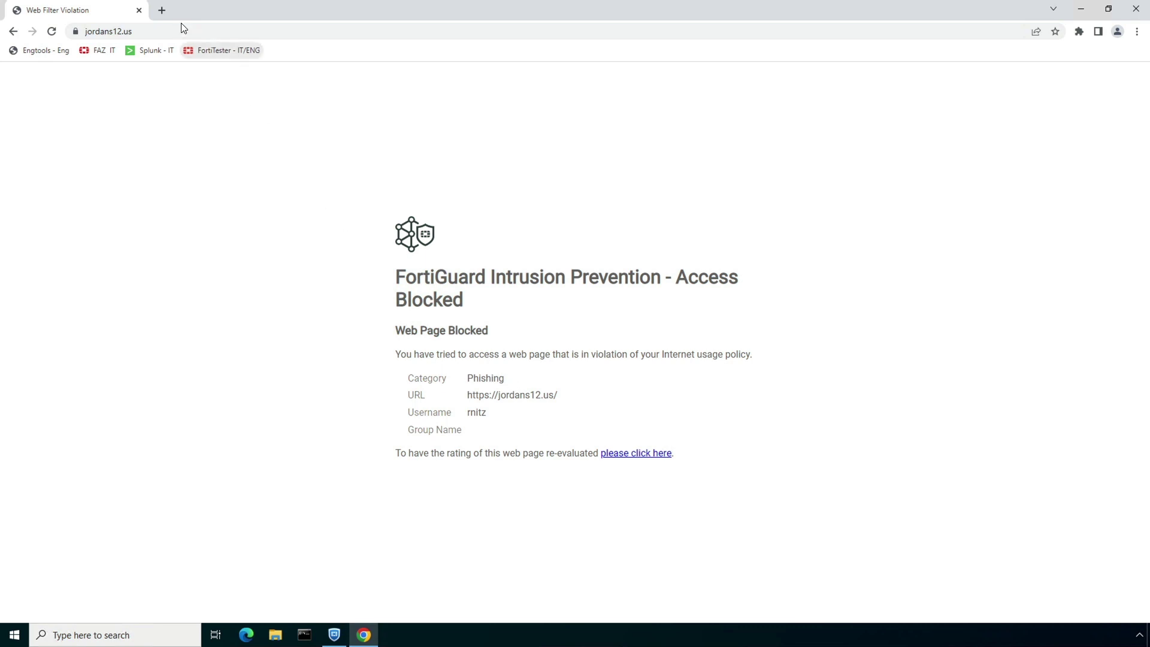
Step: In a new tab, load 888poker.com and see it blocked as Gambling
{"action": "left_click", "coordinate": [161, 10]}
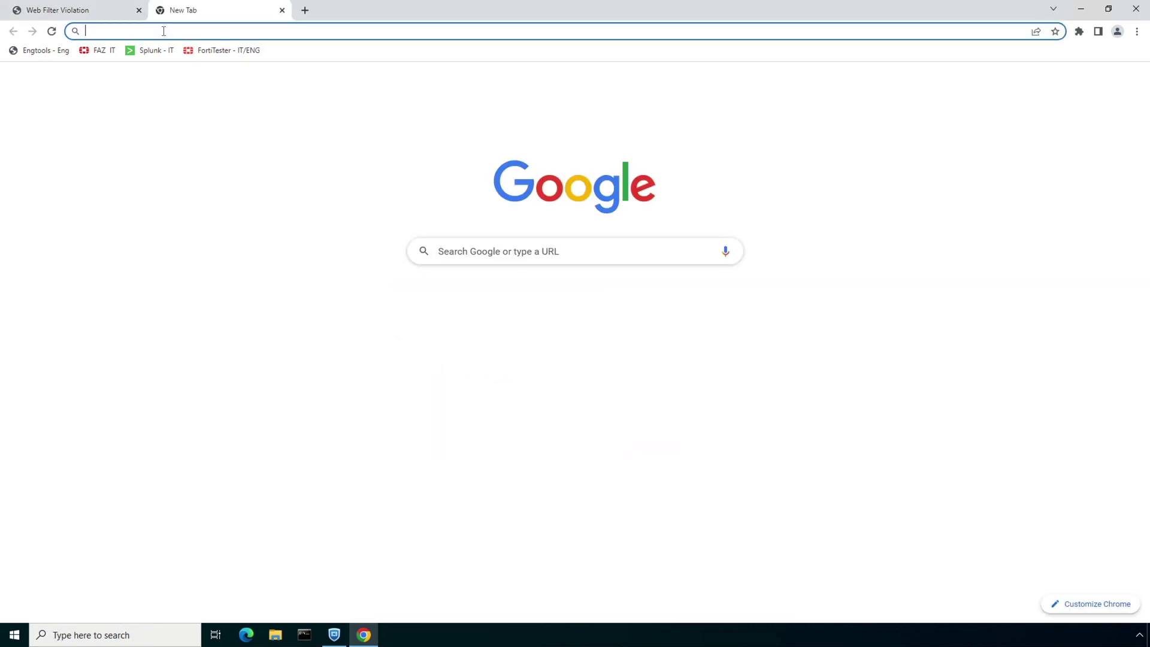
{"action": "left_click", "coordinate": [163, 31]}
{"action": "type", "text": "8"}
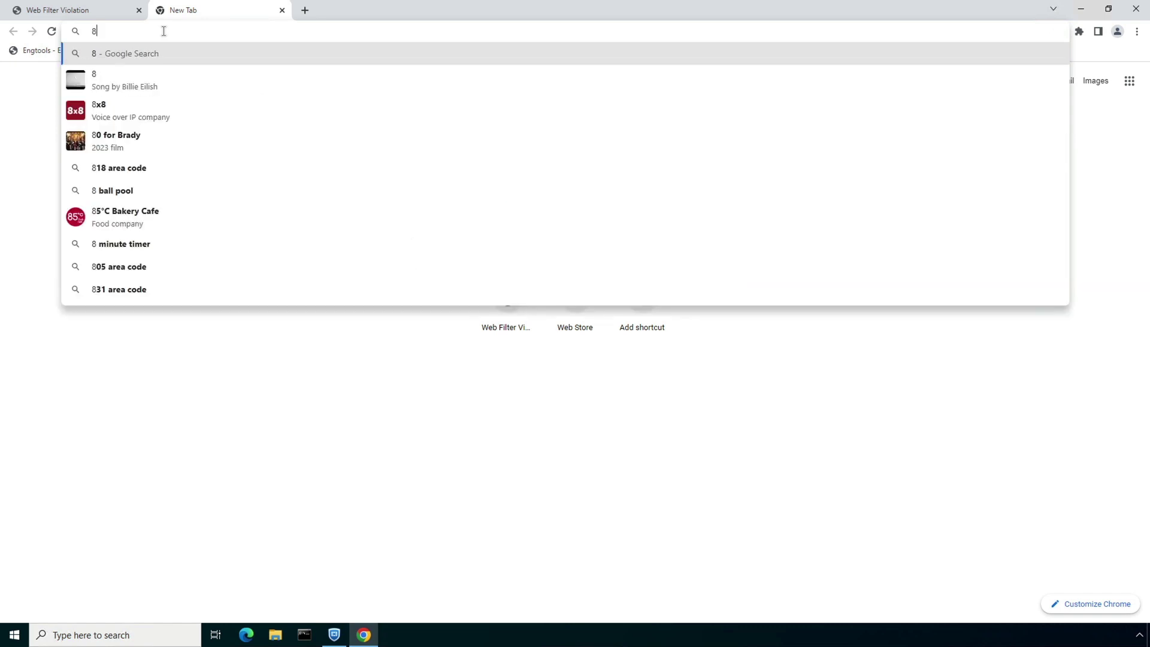
{"action": "type", "text": "88poker.com"}
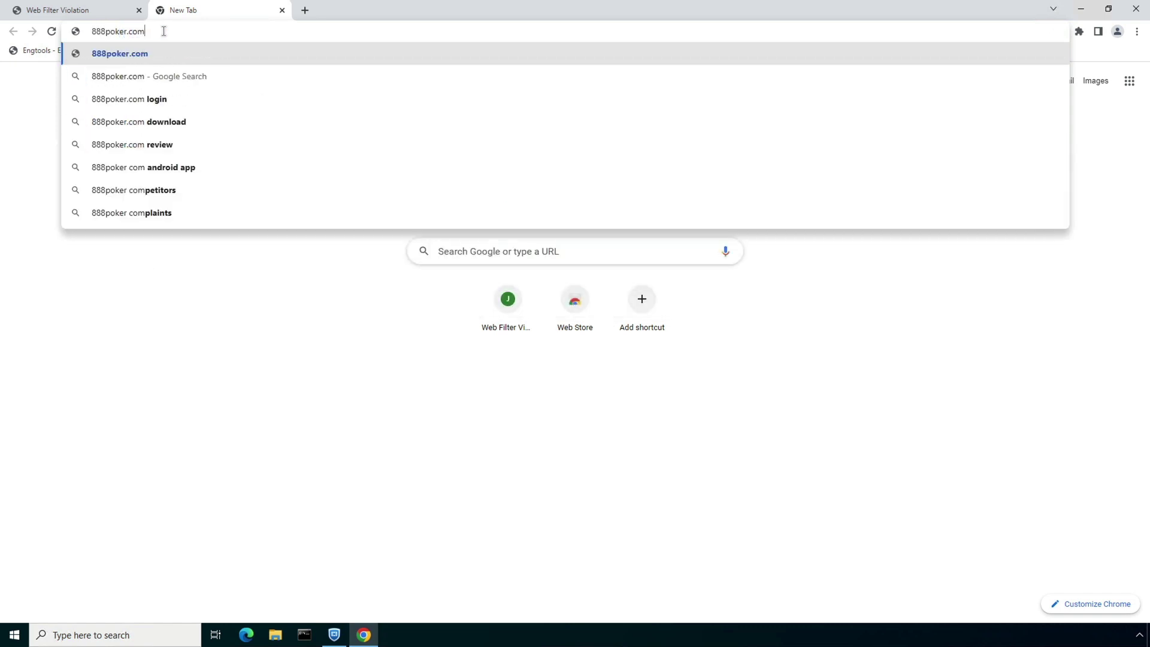
{"action": "key", "text": "Return"}
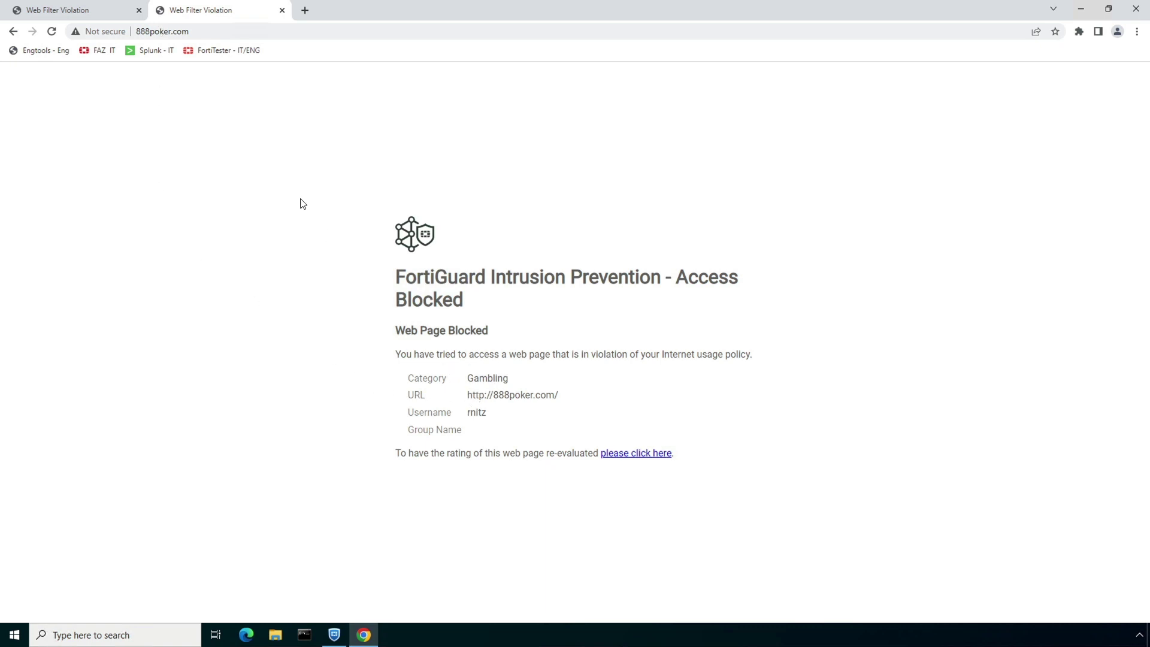
{"action": "left_click", "coordinate": [305, 10]}
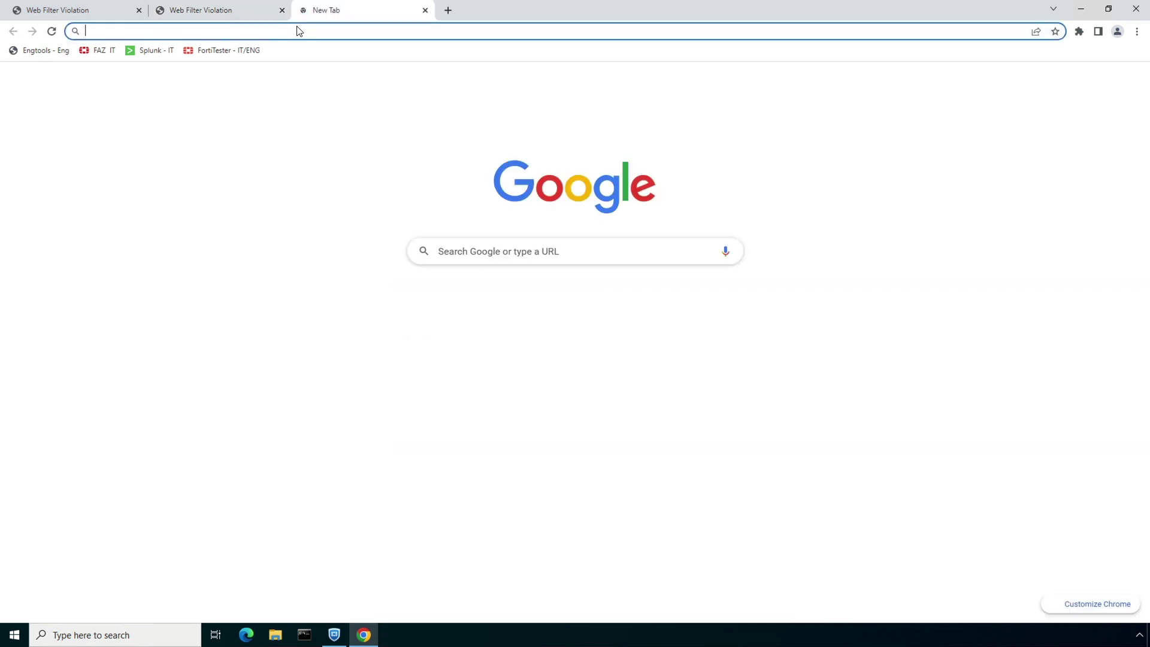
{"action": "left_click", "coordinate": [301, 29]}
{"action": "type", "text": "http"}
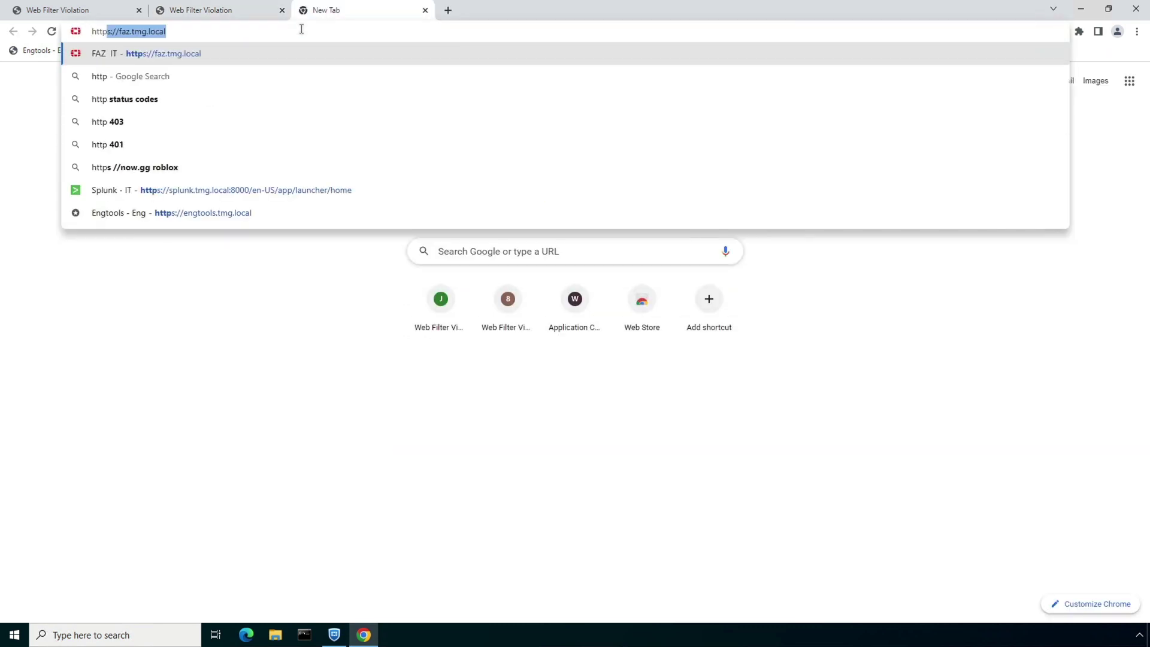
{"action": "type", "text": "s://"}
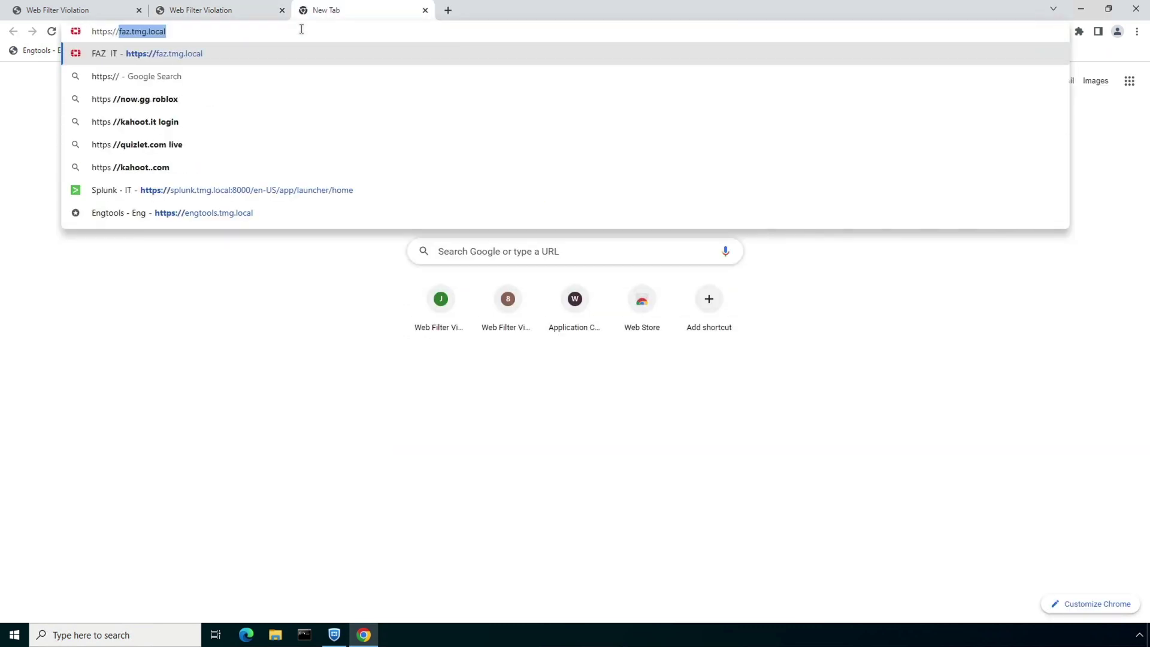
{"action": "type", "text": "whatsapp.com"}
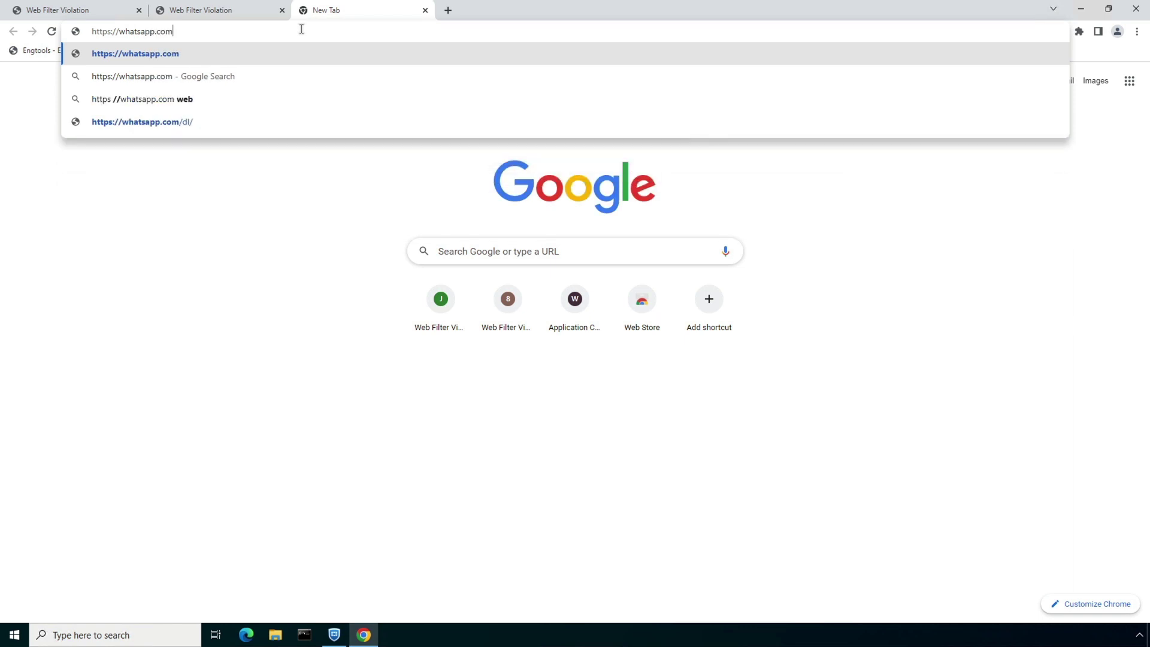
{"action": "key", "text": "Return"}
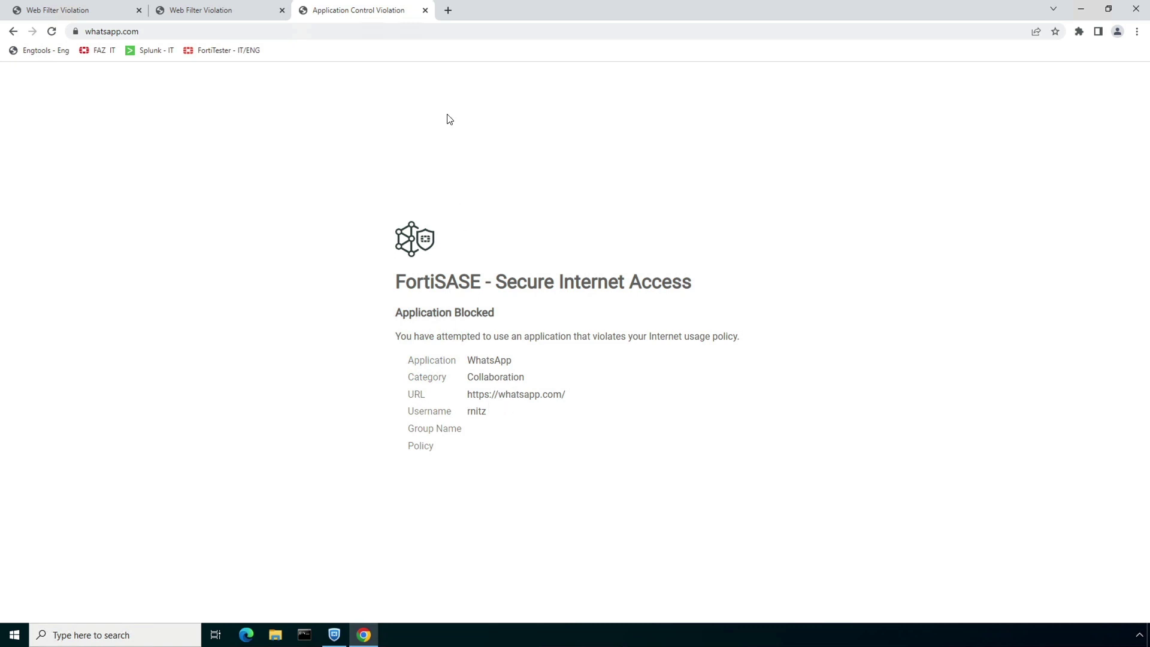
Step: Load login.live.com in a new tab and get Microsoft's "You can't get there from here" page
{"action": "left_click", "coordinate": [449, 10]}
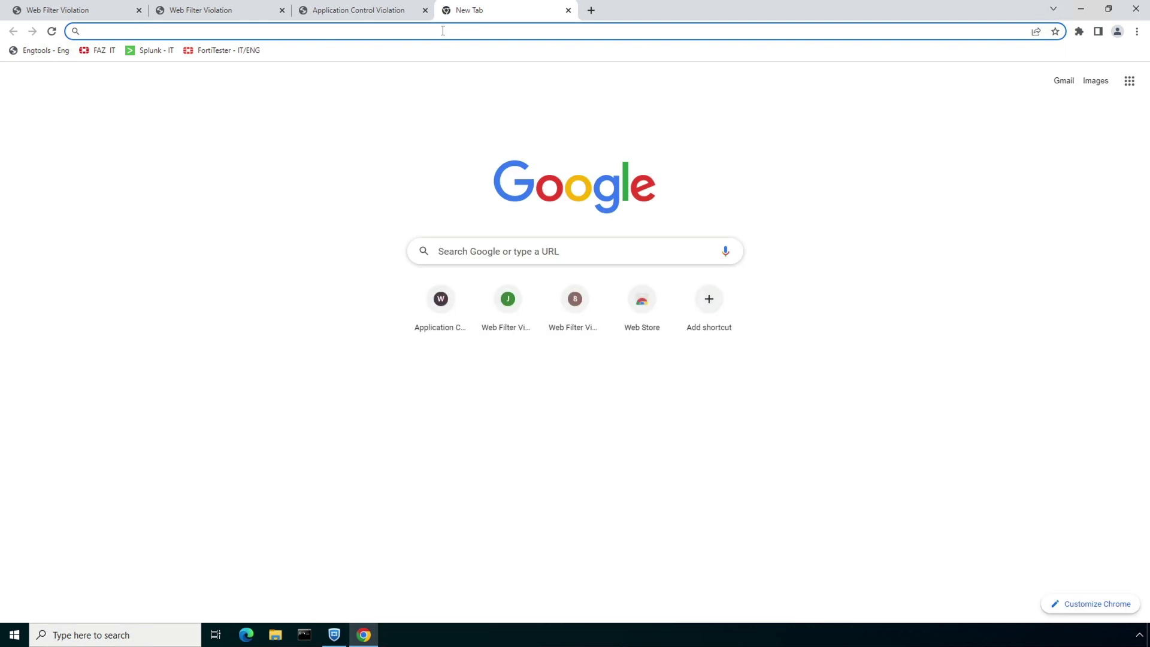
{"action": "left_click", "coordinate": [443, 31]}
{"action": "type", "text": "log"}
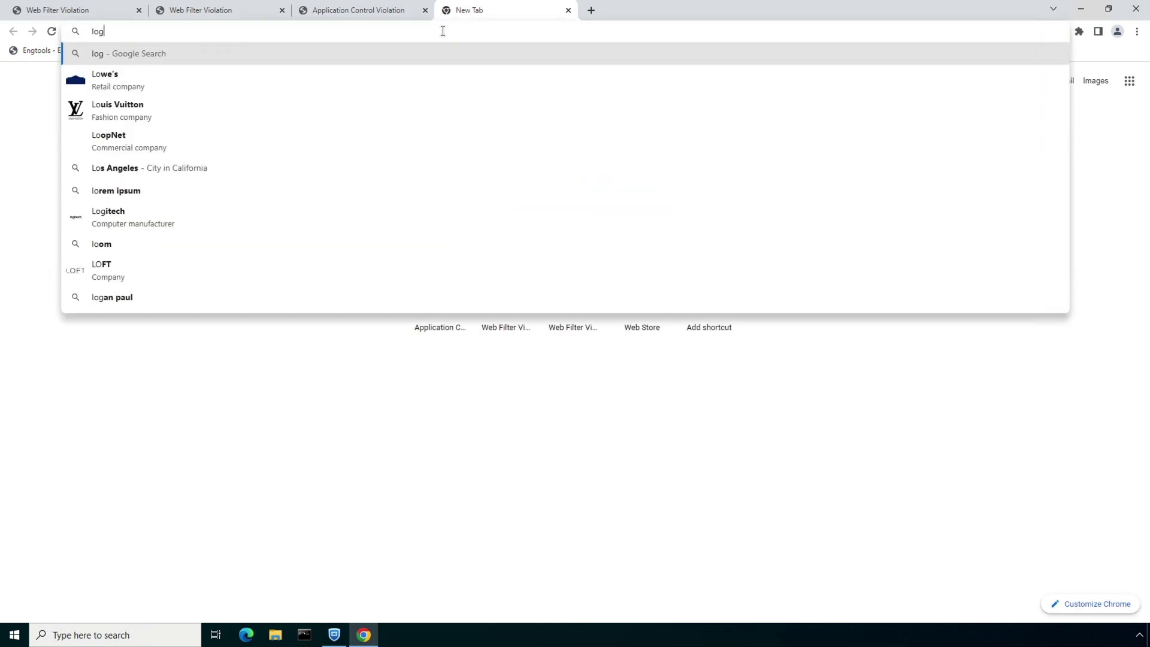
{"action": "type", "text": "in.live.com"}
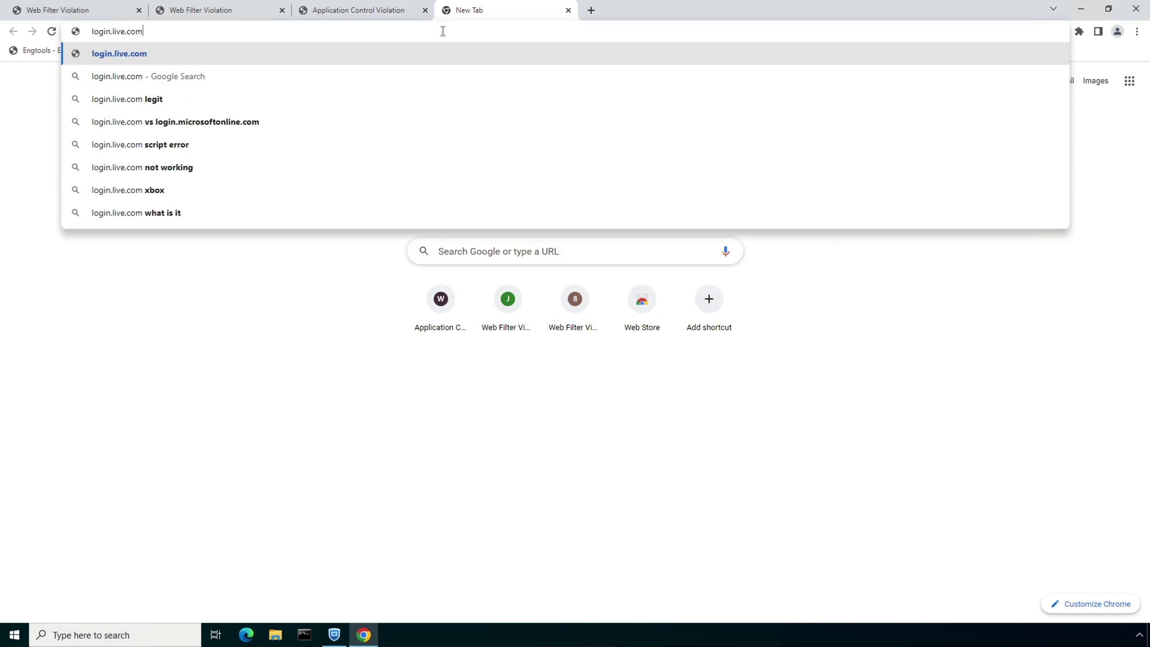
{"action": "key", "text": "Return"}
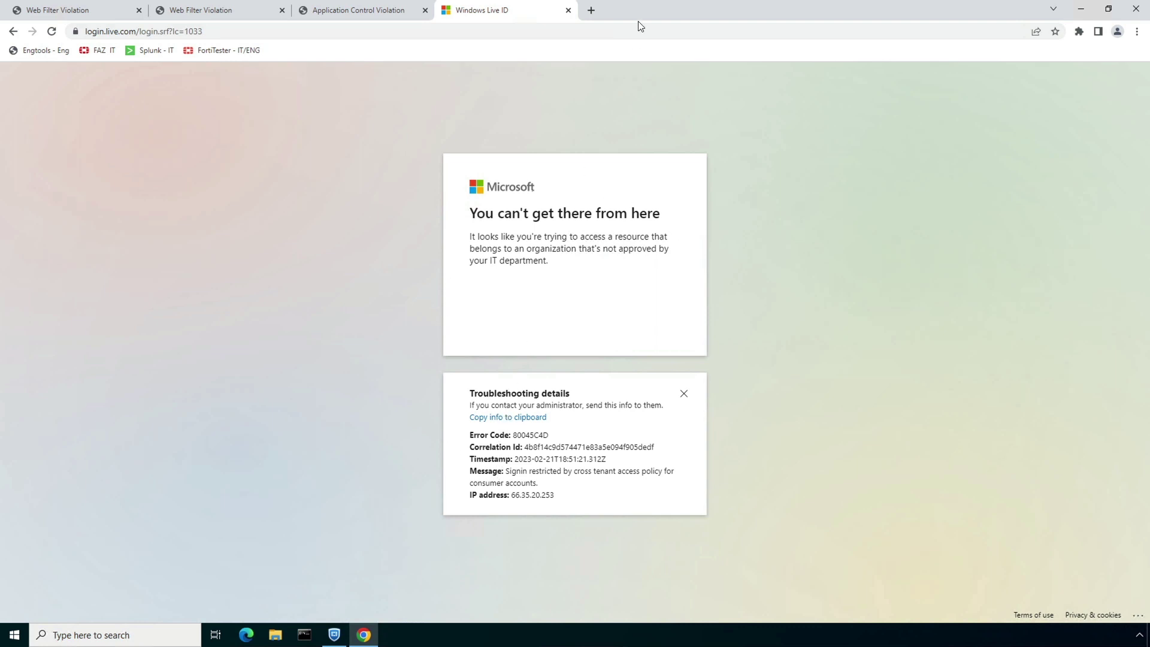
Step: Open onedrive.live.com in a new tab and submit a personal e-mail, hitting the cross-tenant block
{"action": "left_click", "coordinate": [591, 10]}
{"action": "left_click", "coordinate": [582, 31]}
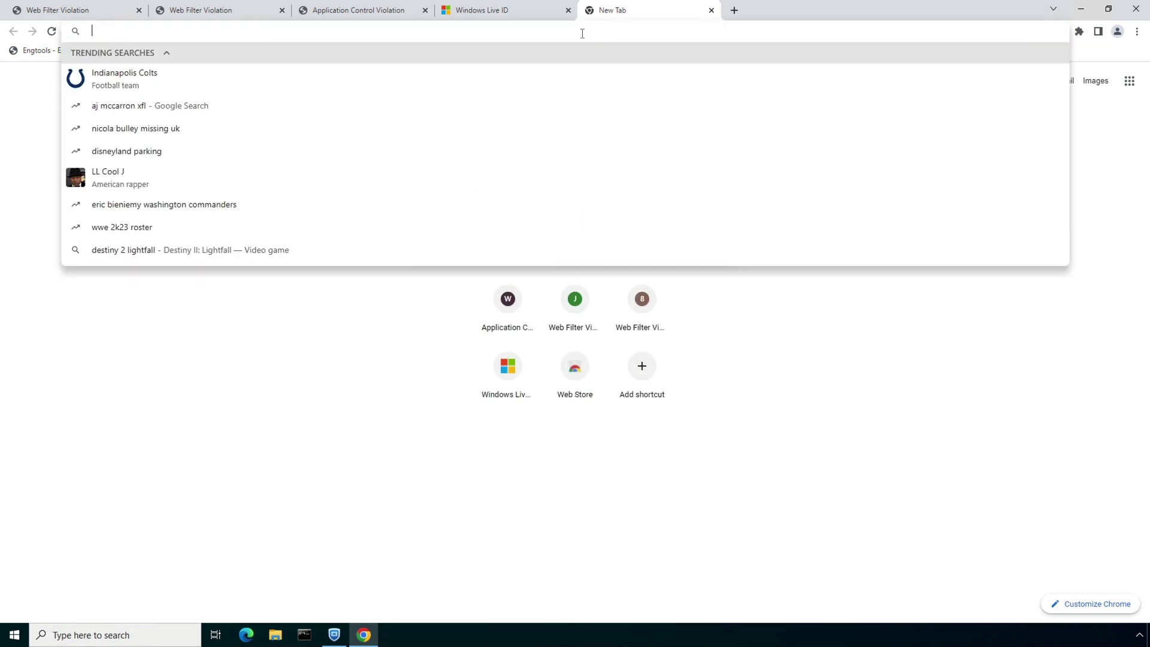
{"action": "type", "text": "onedriv"}
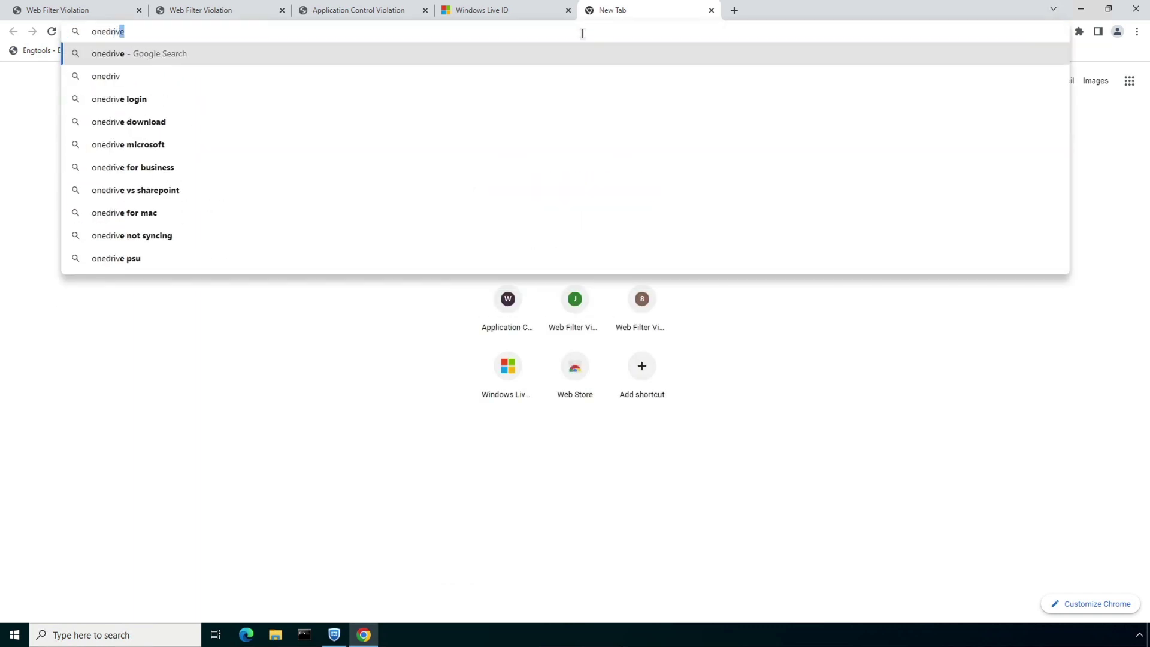
{"action": "type", "text": "e.l"}
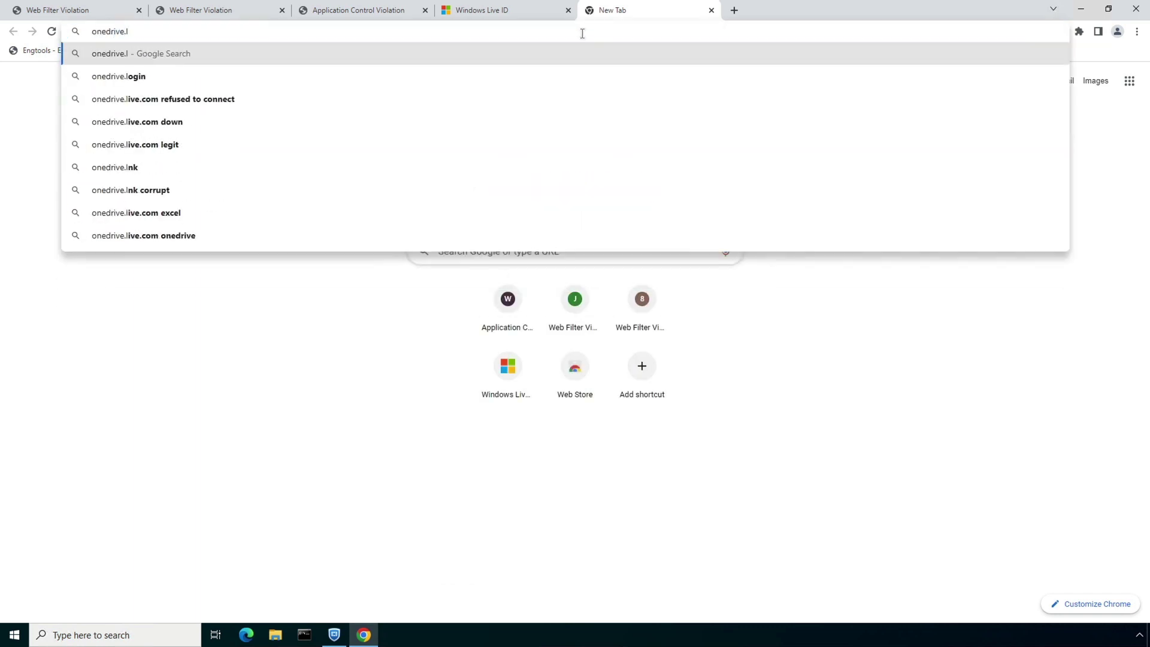
{"action": "type", "text": "ive.com"}
{"action": "key", "text": "Return"}
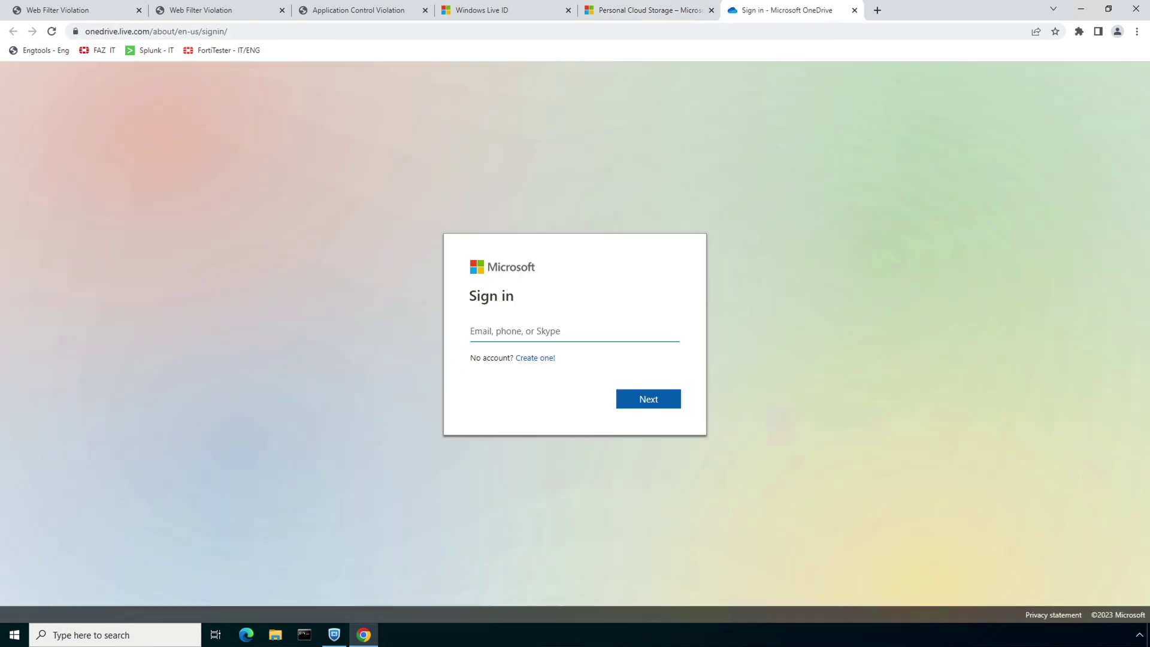
{"action": "left_click", "coordinate": [652, 403]}
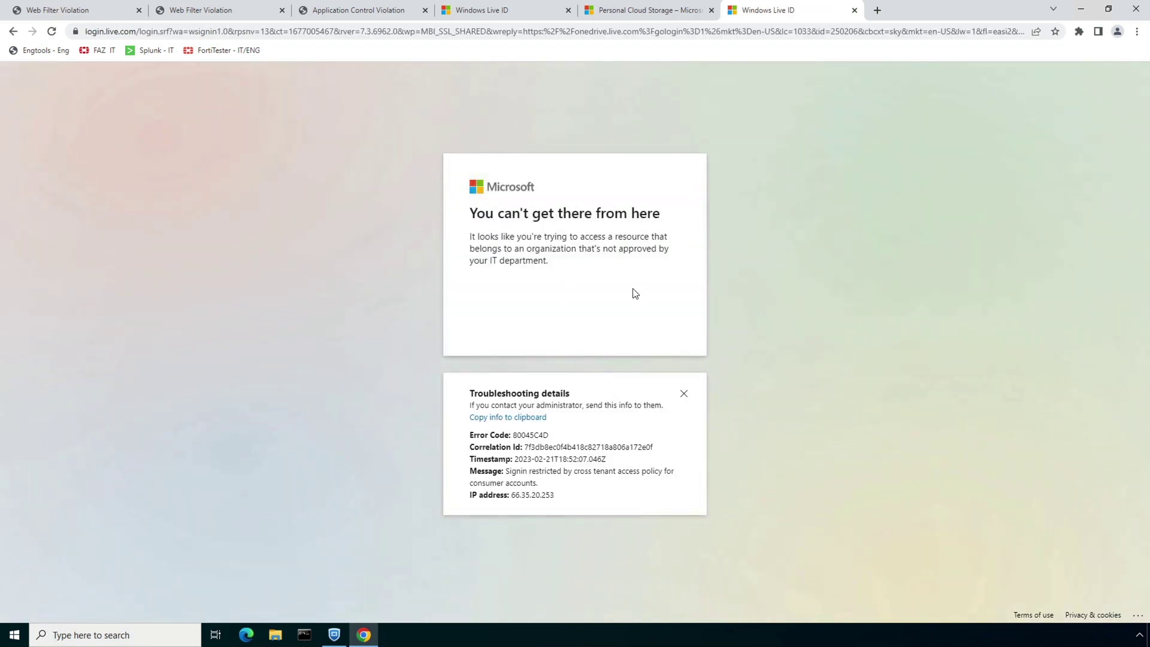
Step: Open fortinet.sharepoint.com in a new tab and submit the work account e-mail to continue sign-in
{"action": "left_click", "coordinate": [877, 10]}
{"action": "left_click", "coordinate": [807, 33]}
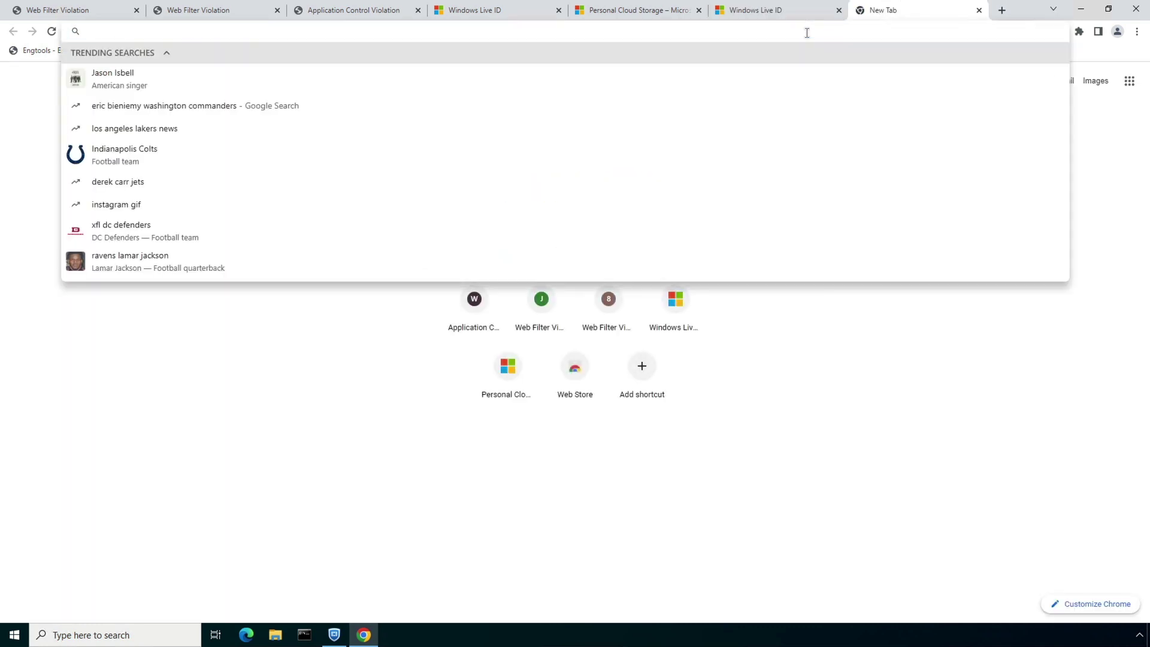
{"action": "type", "text": "fortinet."}
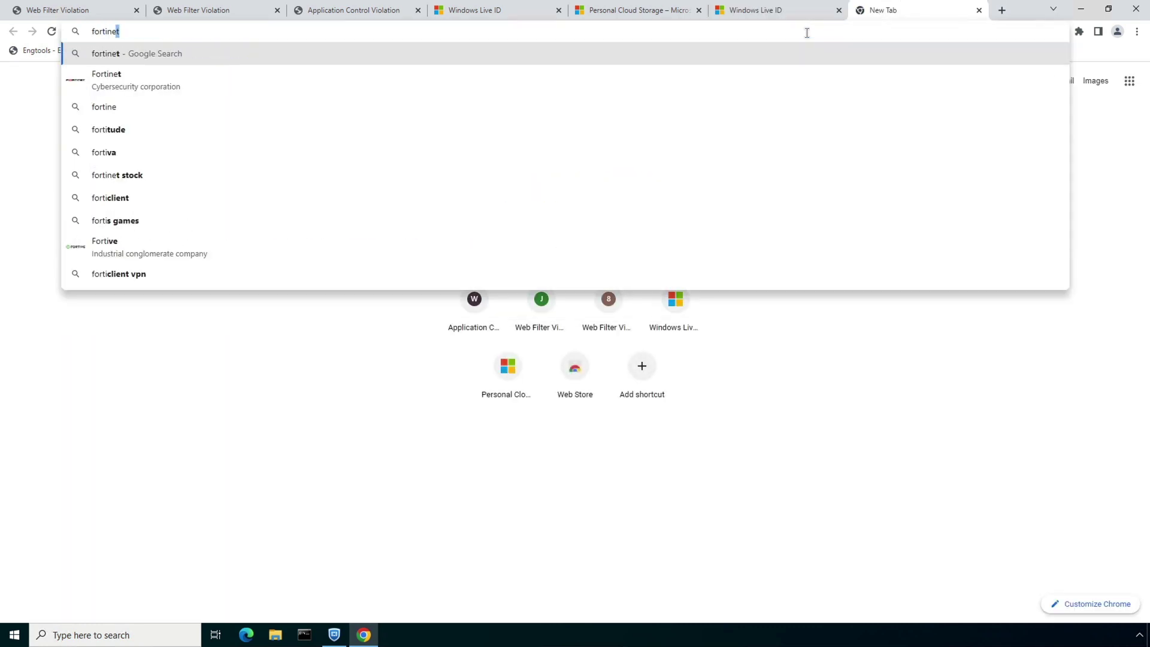
{"action": "type", "text": "sharepoint.c"}
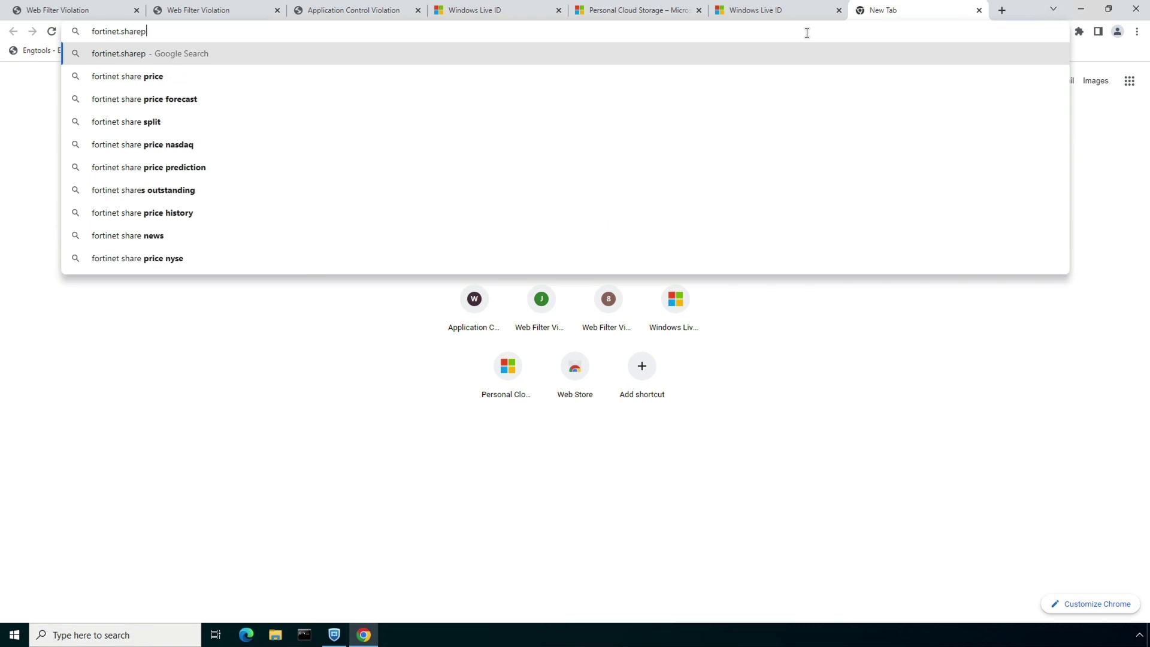
{"action": "type", "text": "om"}
{"action": "key", "text": "Return"}
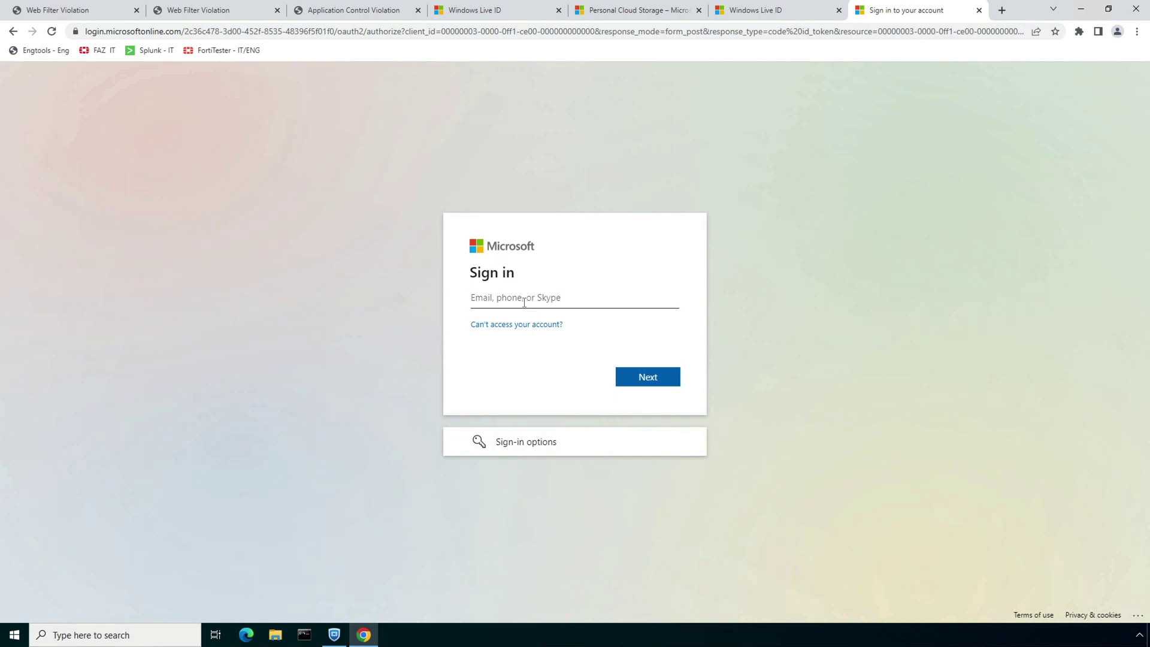
{"action": "key", "text": "Return"}
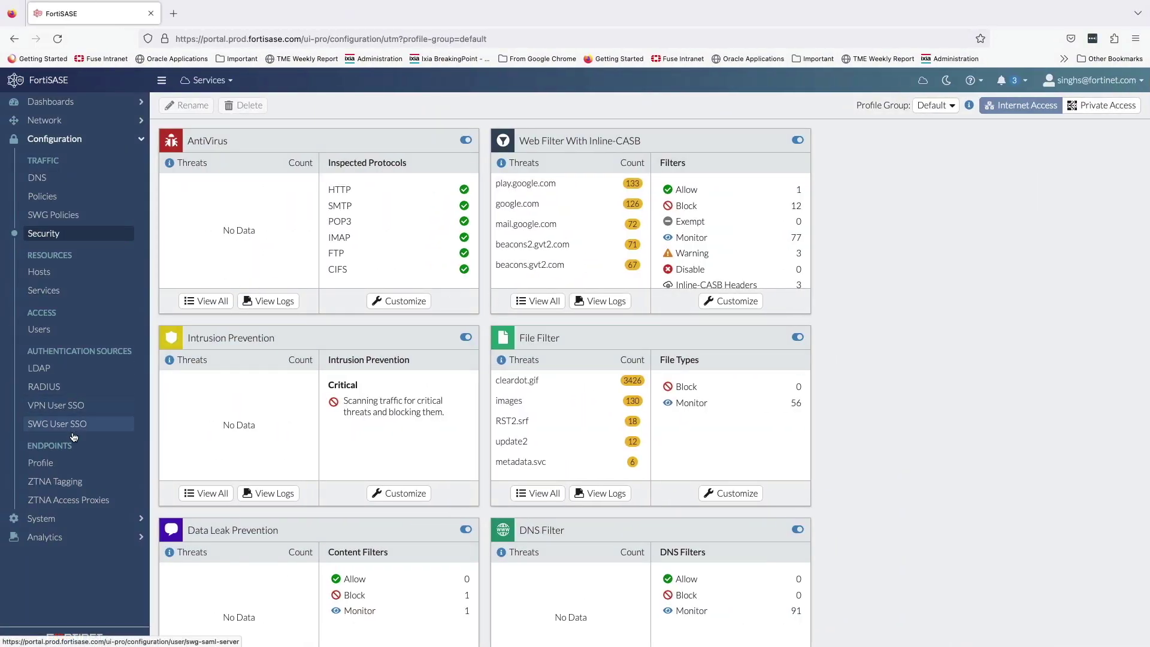
Step: Check the endpoint profile's split tunneling ZTNA subnet 10.101.16.0/24, then go to Network > Private Access
{"action": "left_click", "coordinate": [53, 463]}
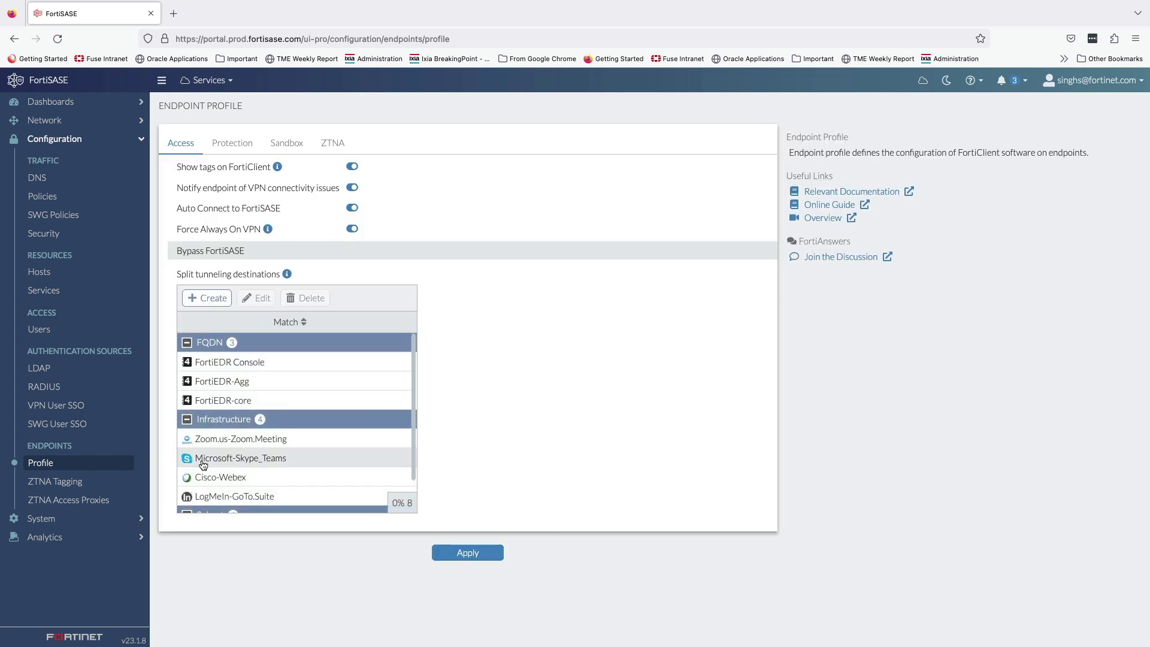
{"action": "scroll", "coordinate": [205, 467], "scroll_direction": "down", "scroll_amount": 1}
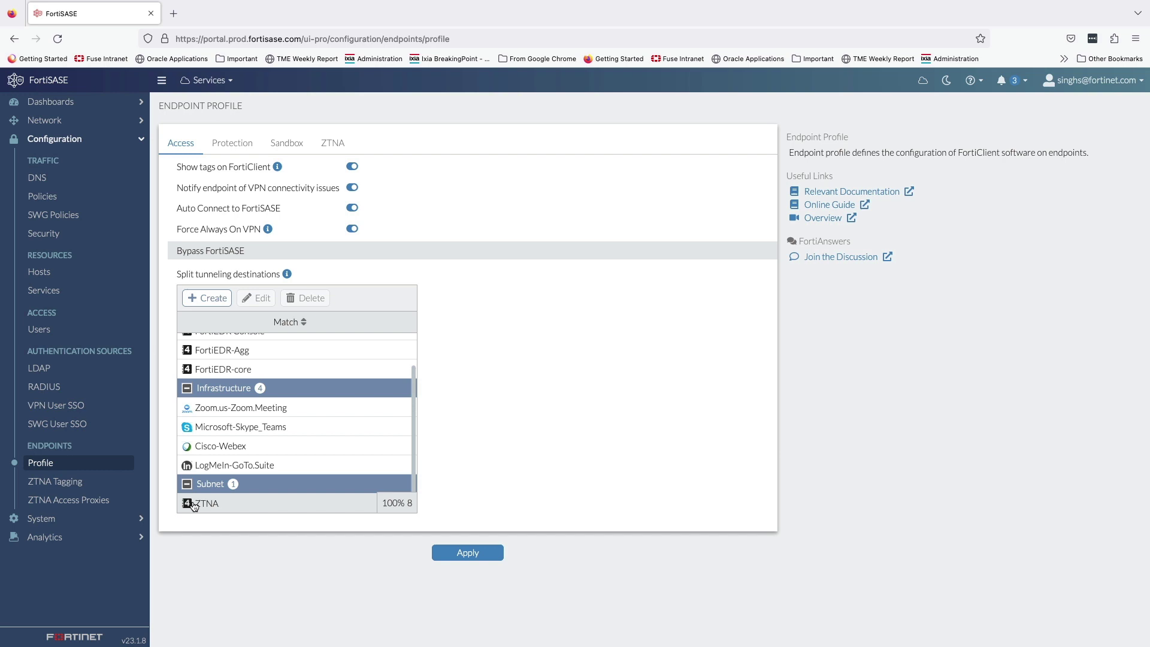
{"action": "mouse_move", "coordinate": [193, 505]}
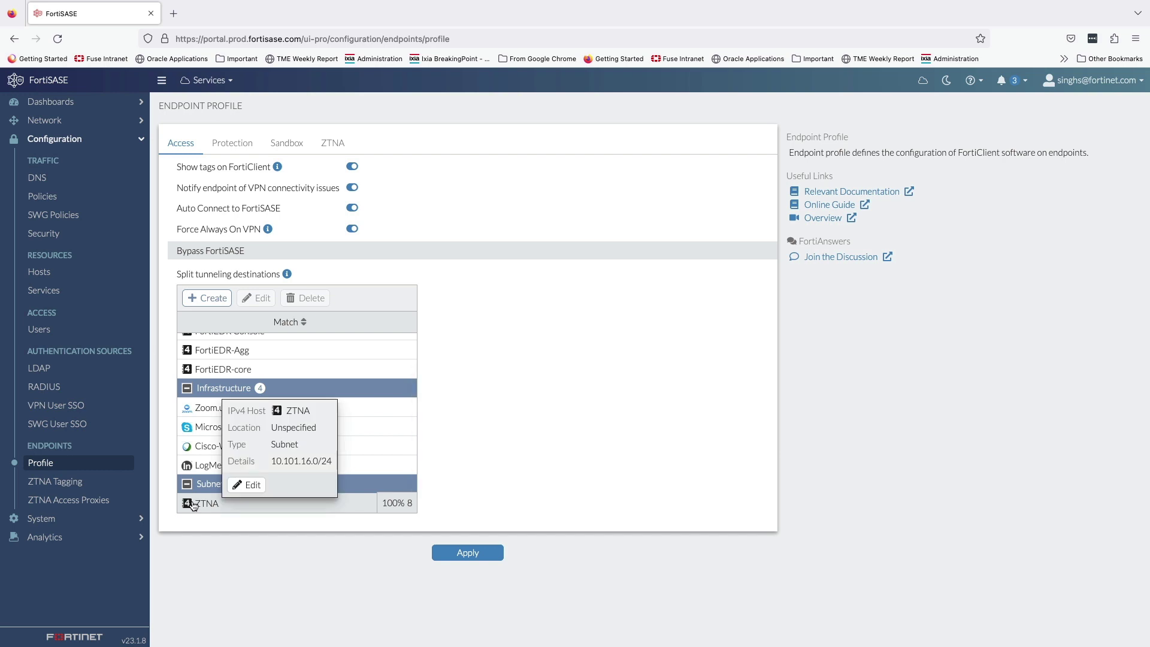
{"action": "left_click", "coordinate": [61, 124]}
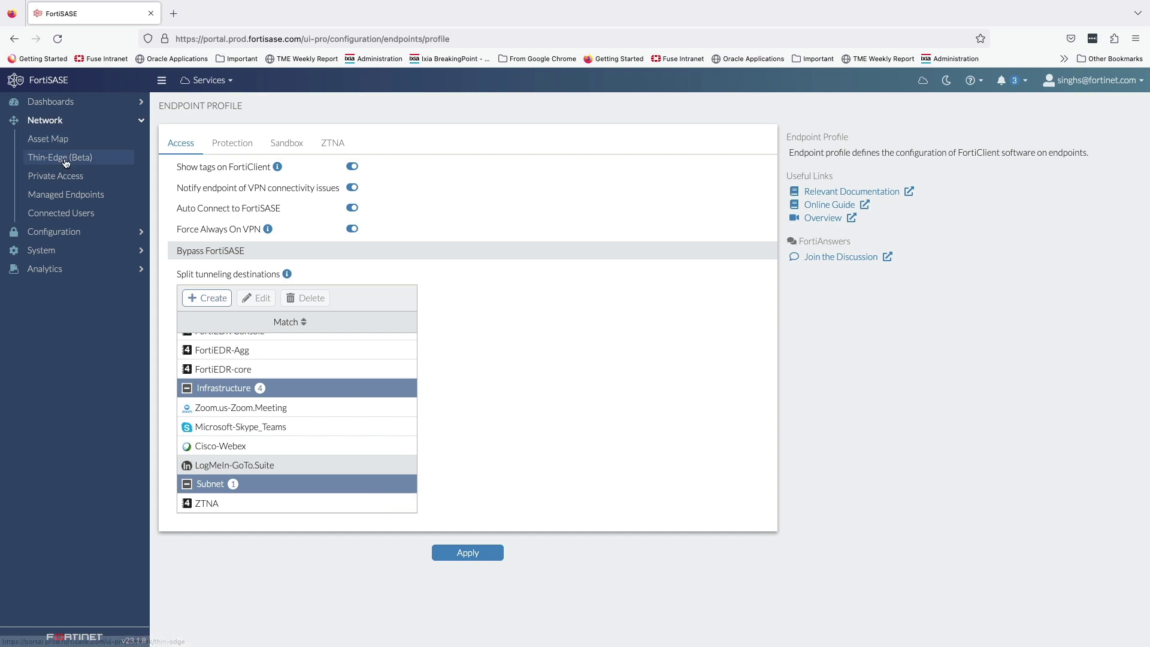
{"action": "left_click", "coordinate": [59, 178]}
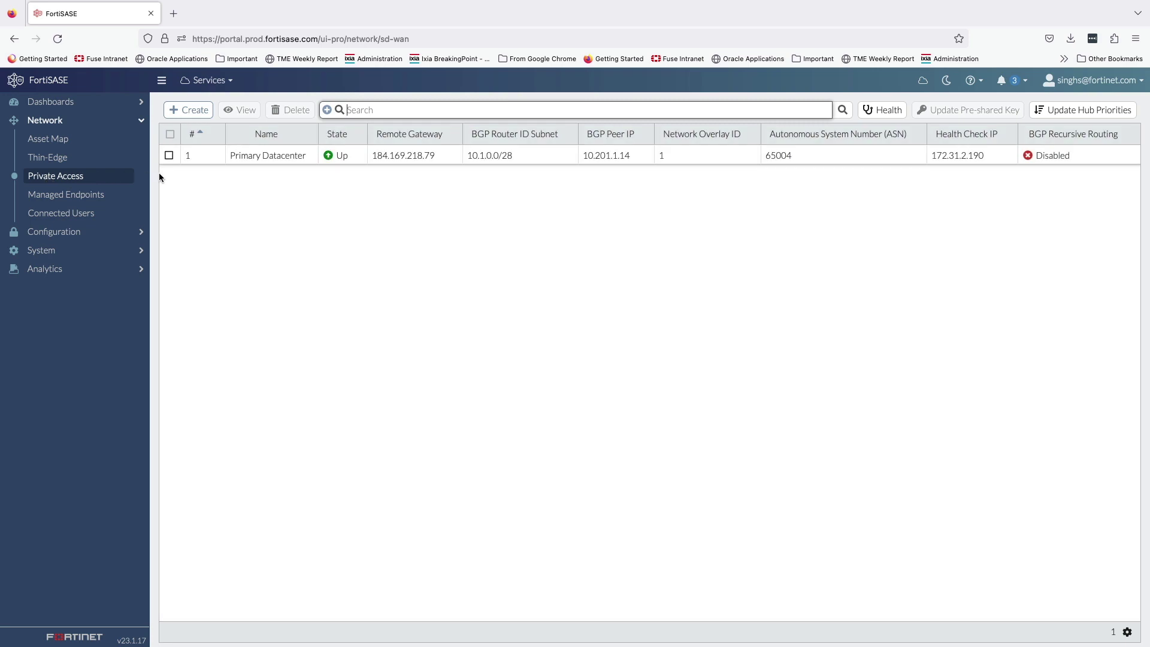
{"action": "left_click", "coordinate": [169, 156]}
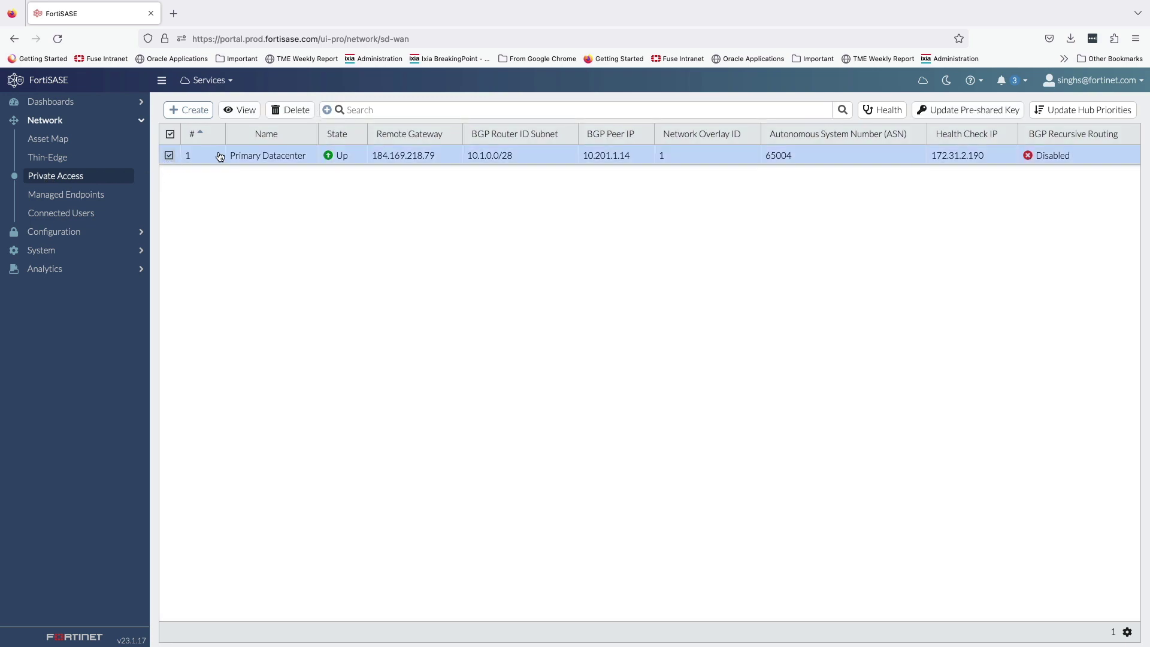
{"action": "left_click", "coordinate": [247, 110]}
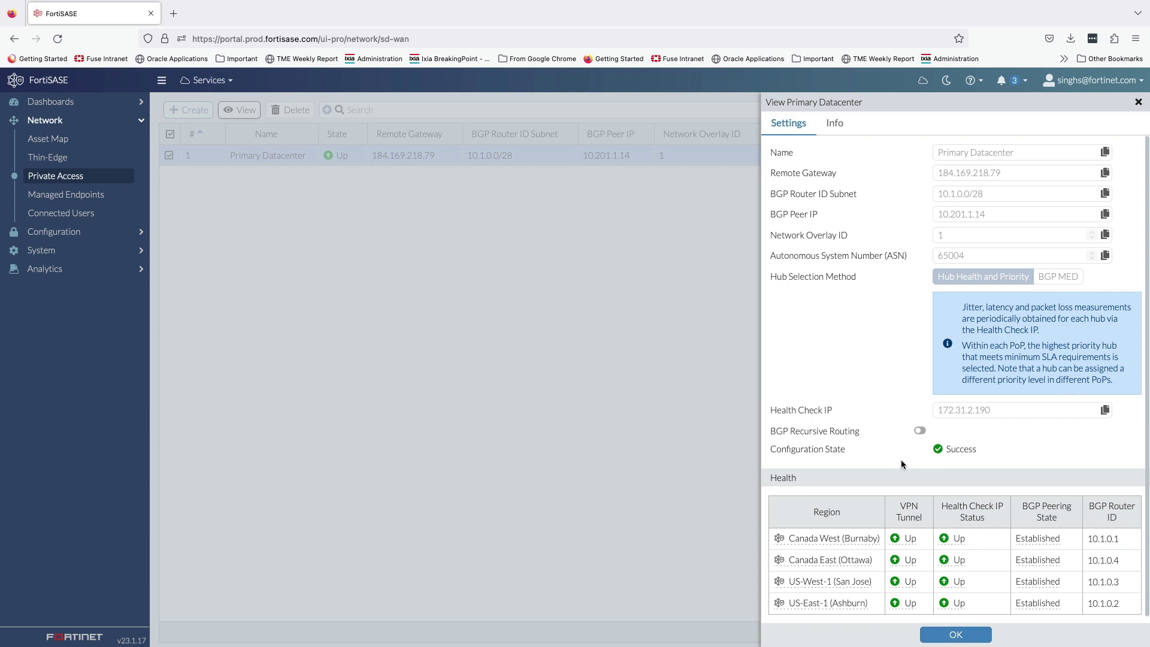
{"action": "scroll", "coordinate": [928, 447], "scroll_direction": "down", "scroll_amount": 1}
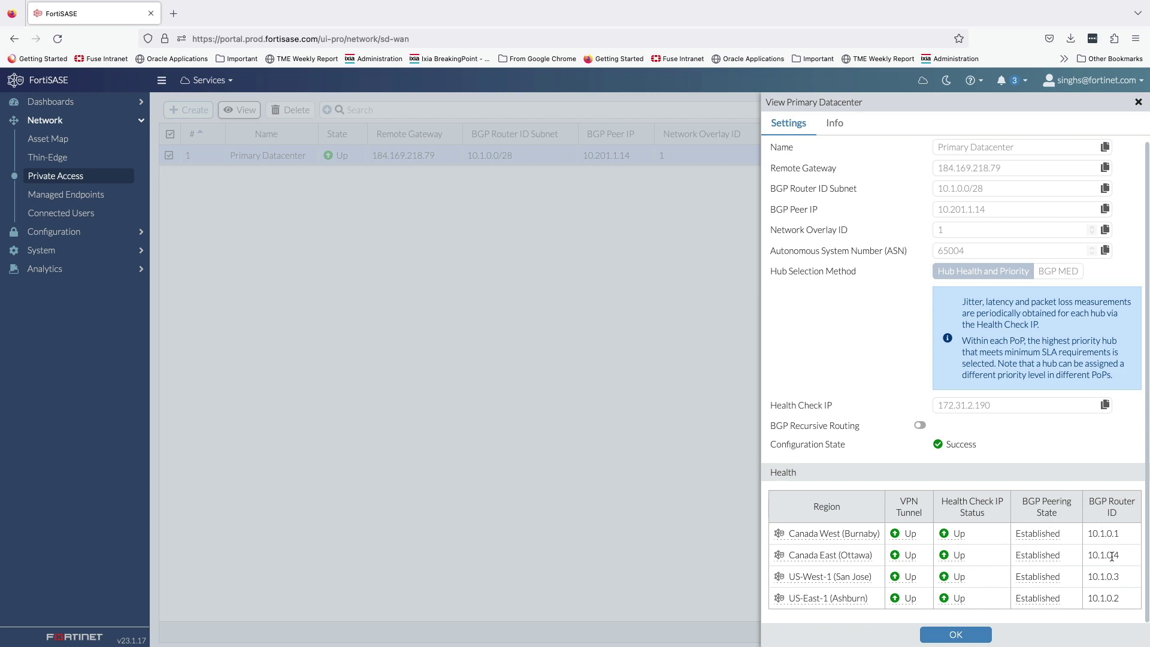
{"action": "left_click", "coordinate": [986, 640]}
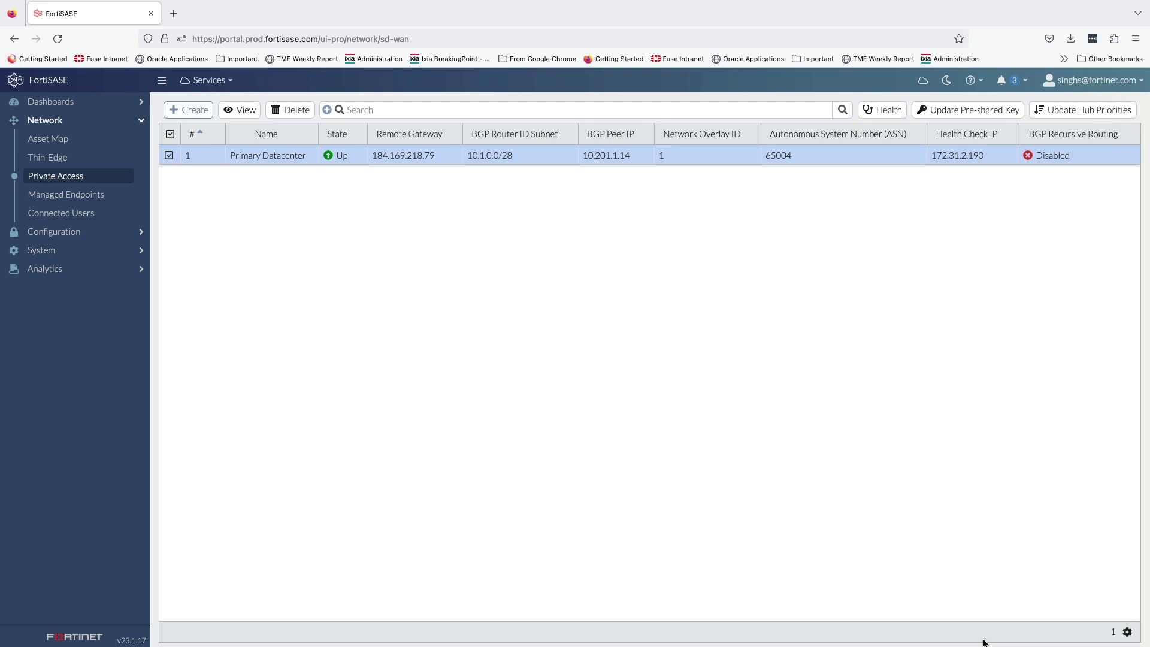
{"action": "left_click", "coordinate": [1062, 111]}
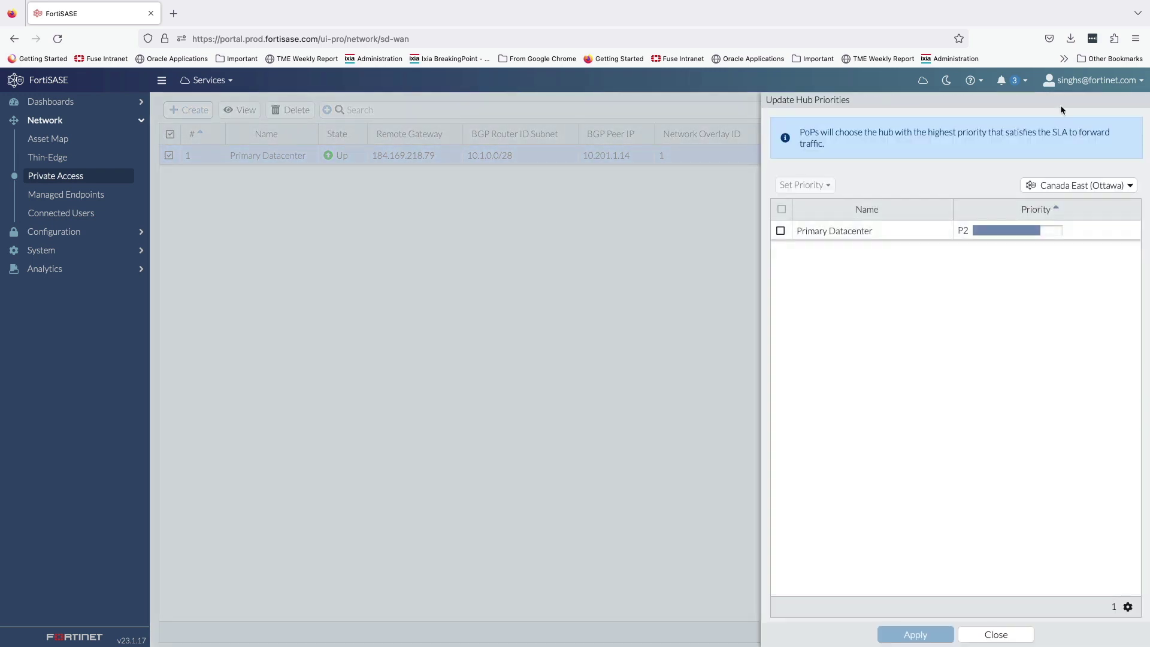
{"action": "left_click", "coordinate": [853, 234]}
{"action": "left_click", "coordinate": [830, 187]}
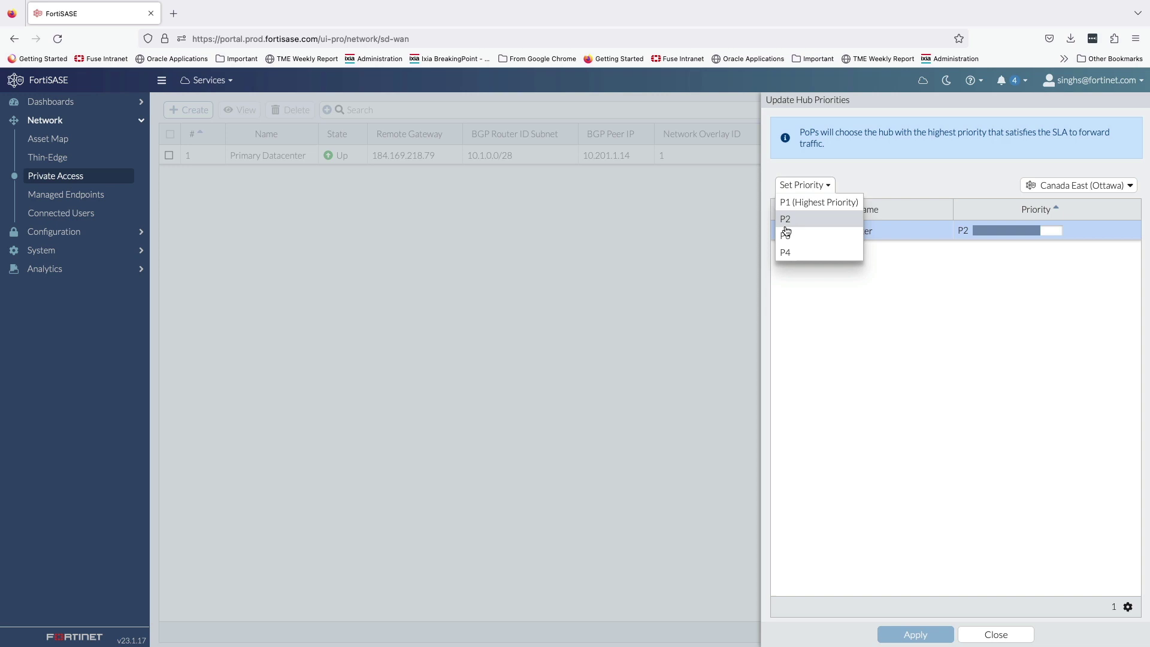
{"action": "left_click", "coordinate": [1000, 261]}
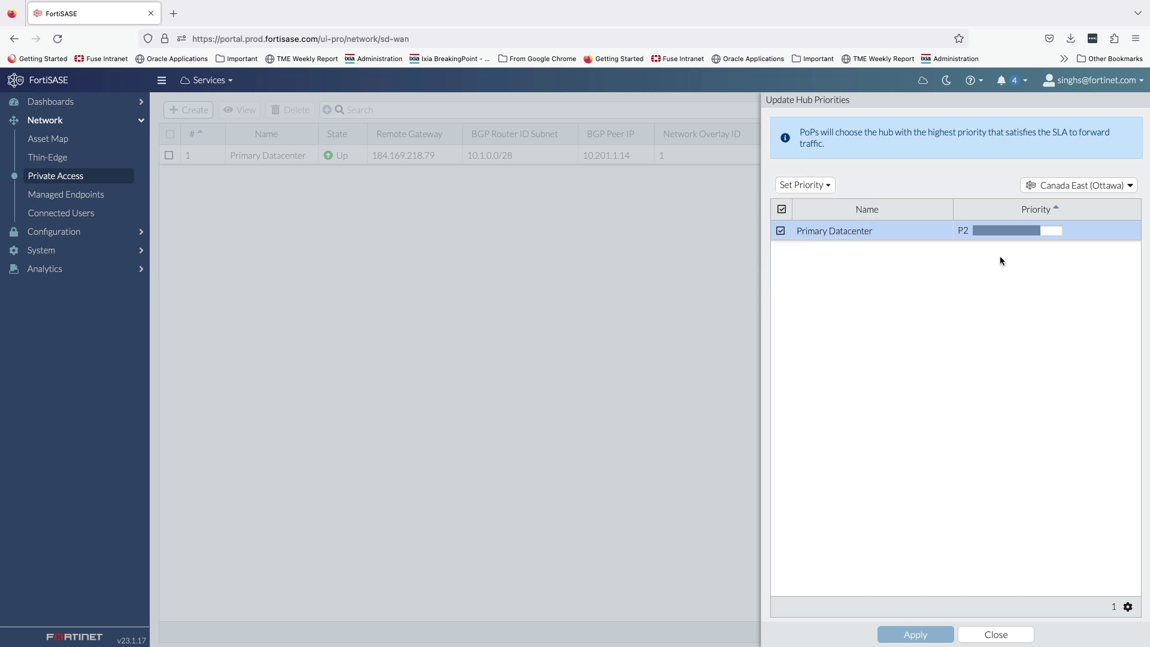
{"action": "left_click", "coordinate": [1104, 185]}
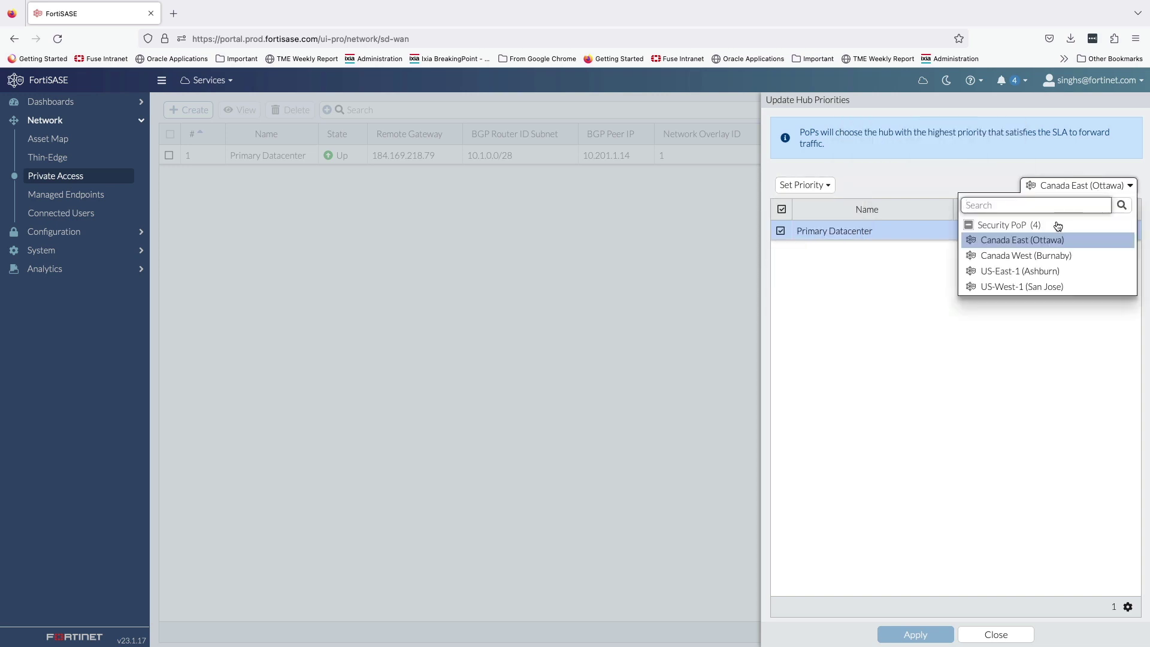
{"action": "mouse_move", "coordinate": [1027, 288]}
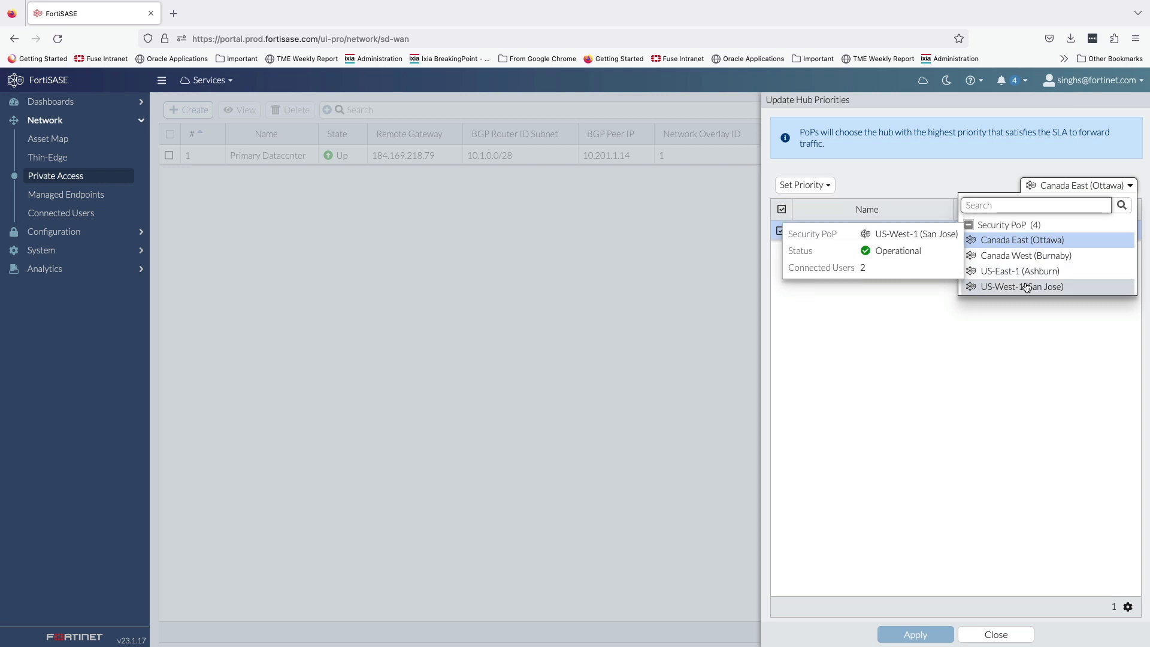
{"action": "left_click", "coordinate": [997, 422]}
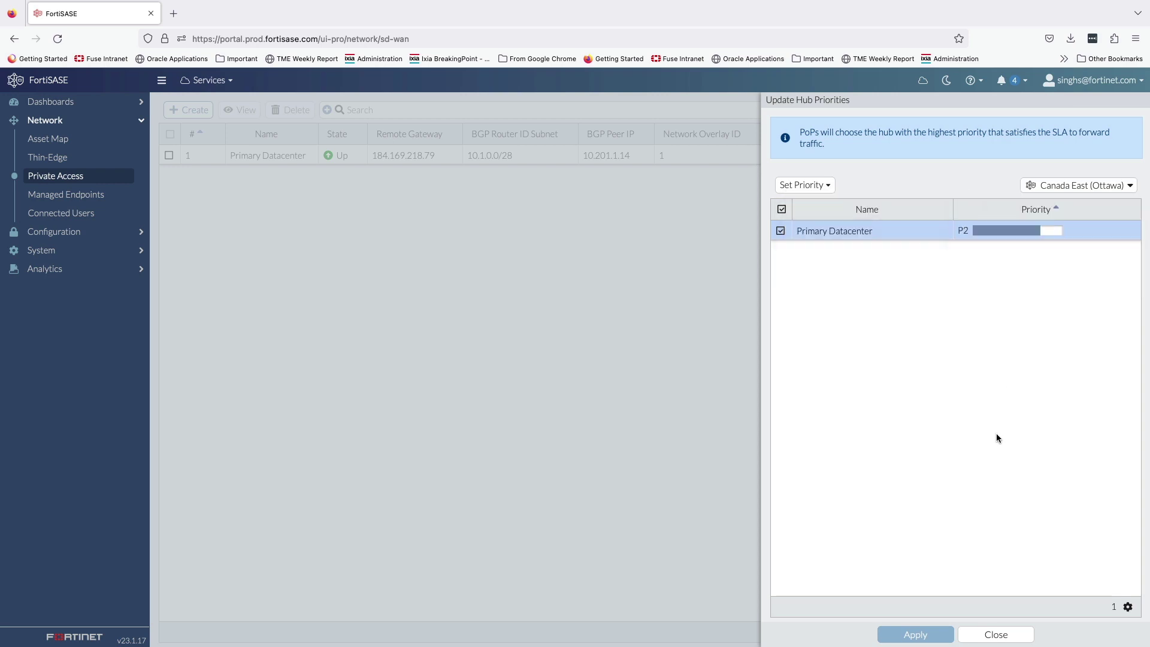
{"action": "left_click", "coordinate": [998, 636]}
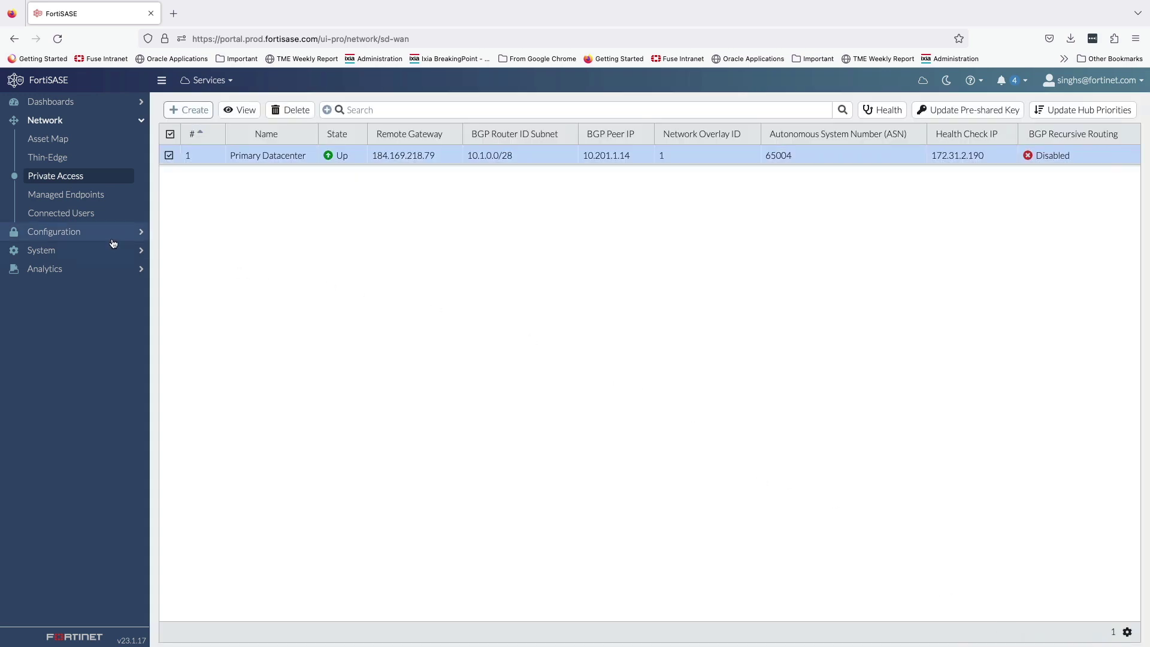
Step: Open FortiSASE's Configuration > DNS settings and check the DNS Server list, keeping Google
{"action": "left_click", "coordinate": [93, 233]}
{"action": "left_click", "coordinate": [88, 179]}
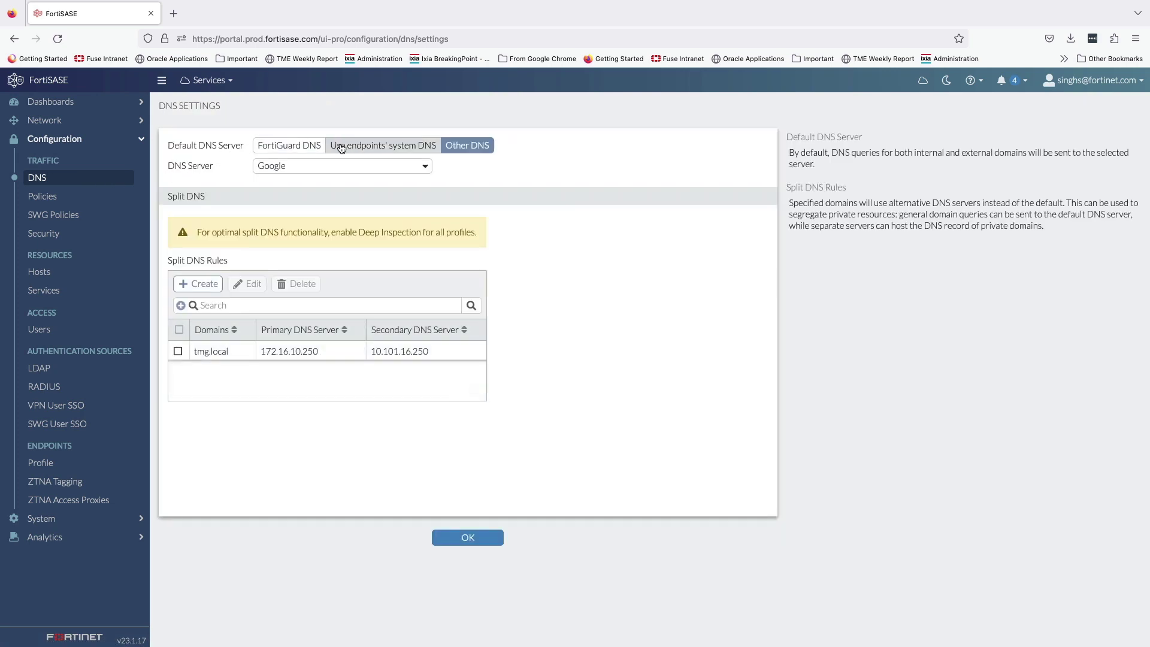
{"action": "left_click", "coordinate": [425, 166]}
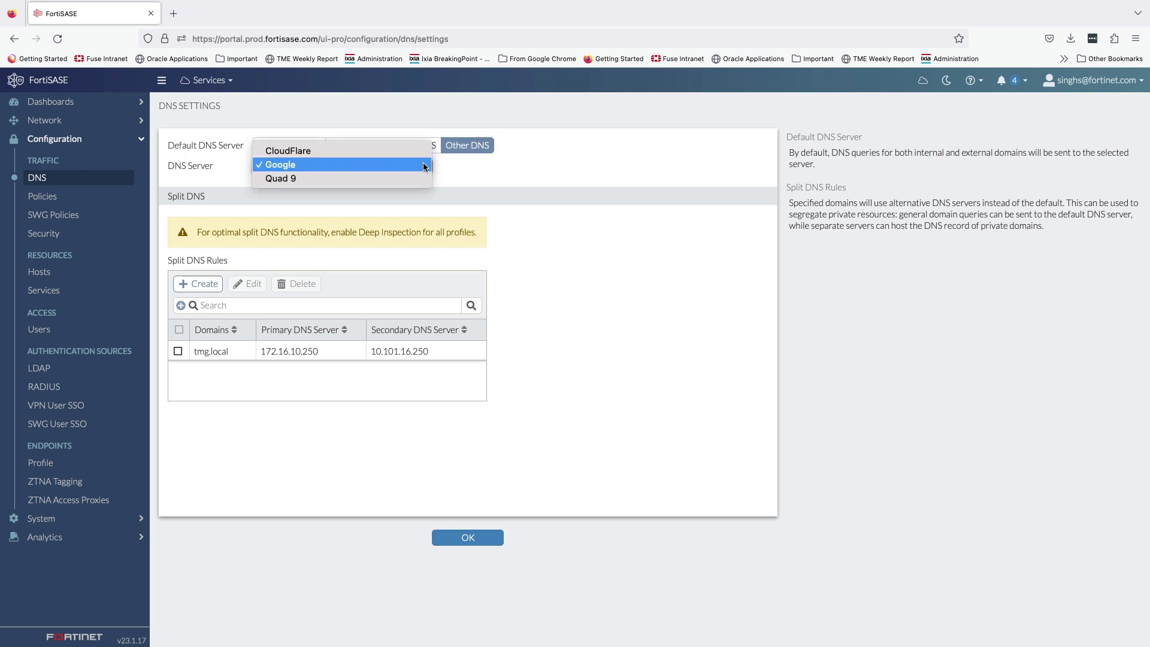
{"action": "left_click", "coordinate": [455, 179]}
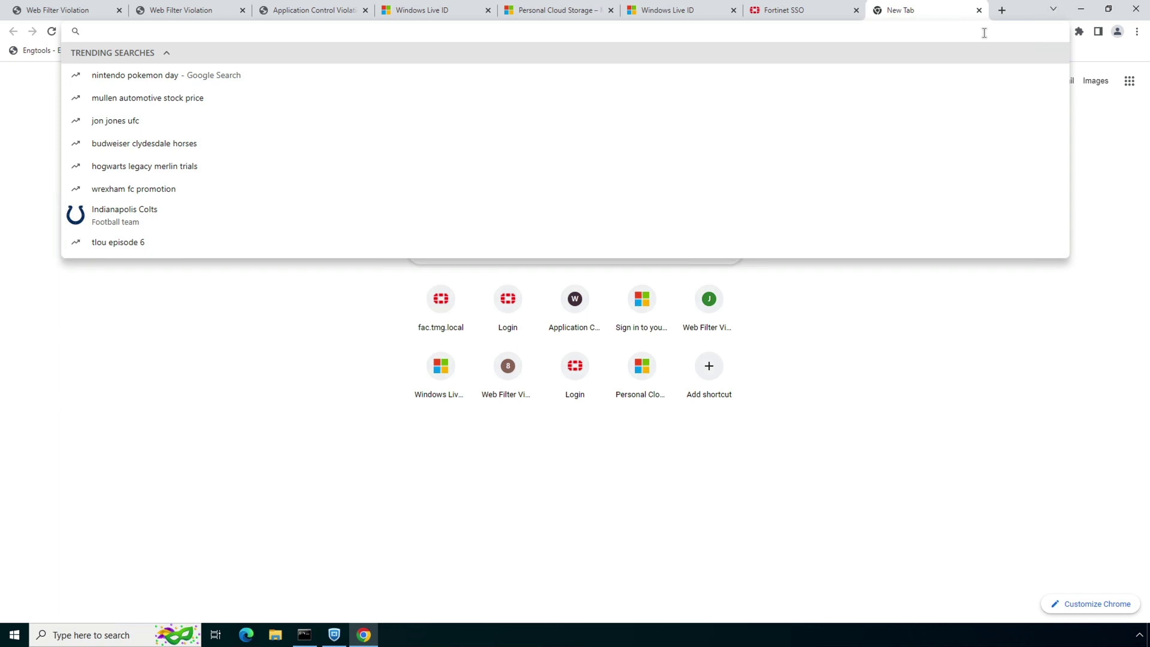
Step: Load faz.tmg.local and sign in on the SSO page with the account's username and password
{"action": "type", "text": "faz.tmg.l"}
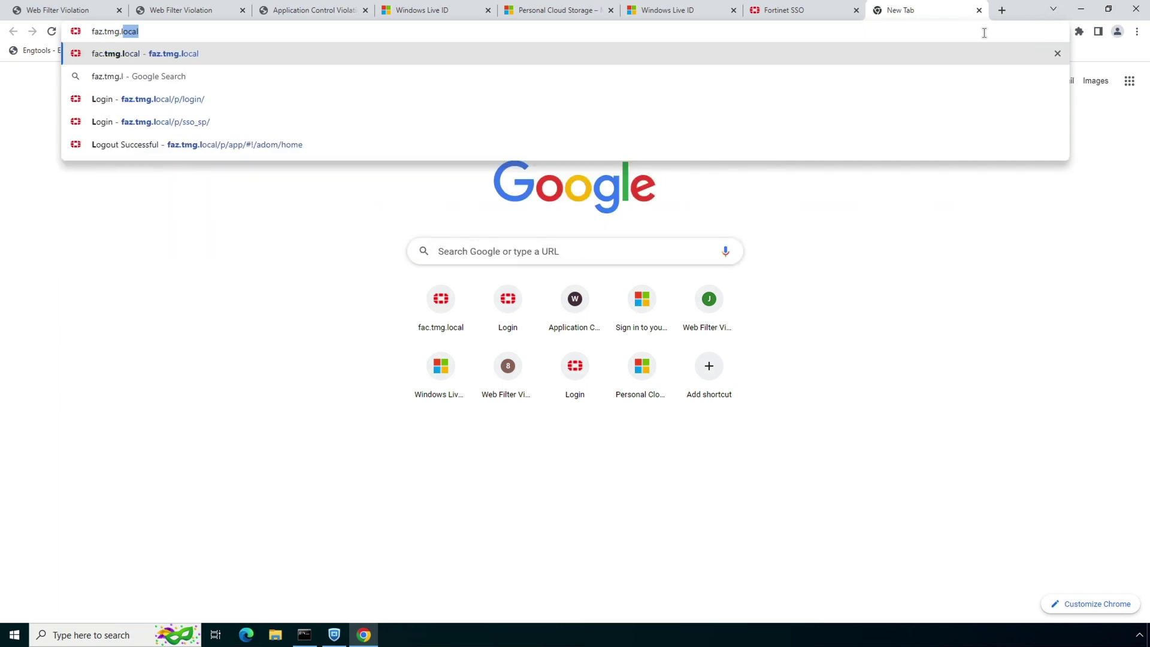
{"action": "type", "text": "ocal"}
{"action": "key", "text": "Return"}
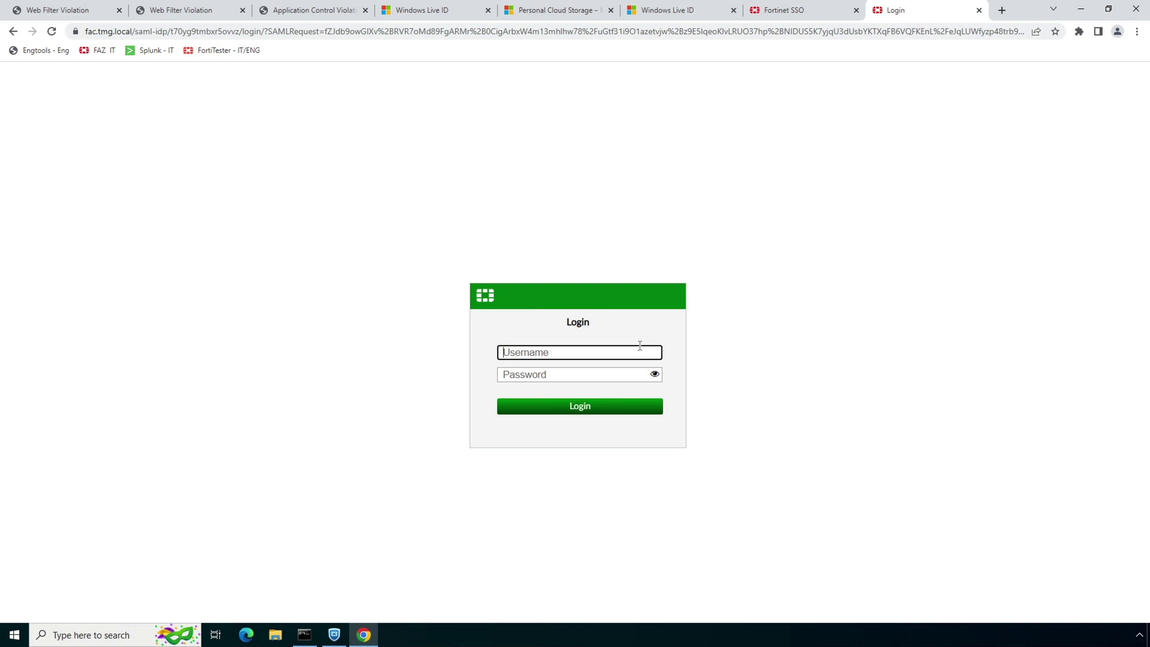
{"action": "left_click", "coordinate": [601, 376]}
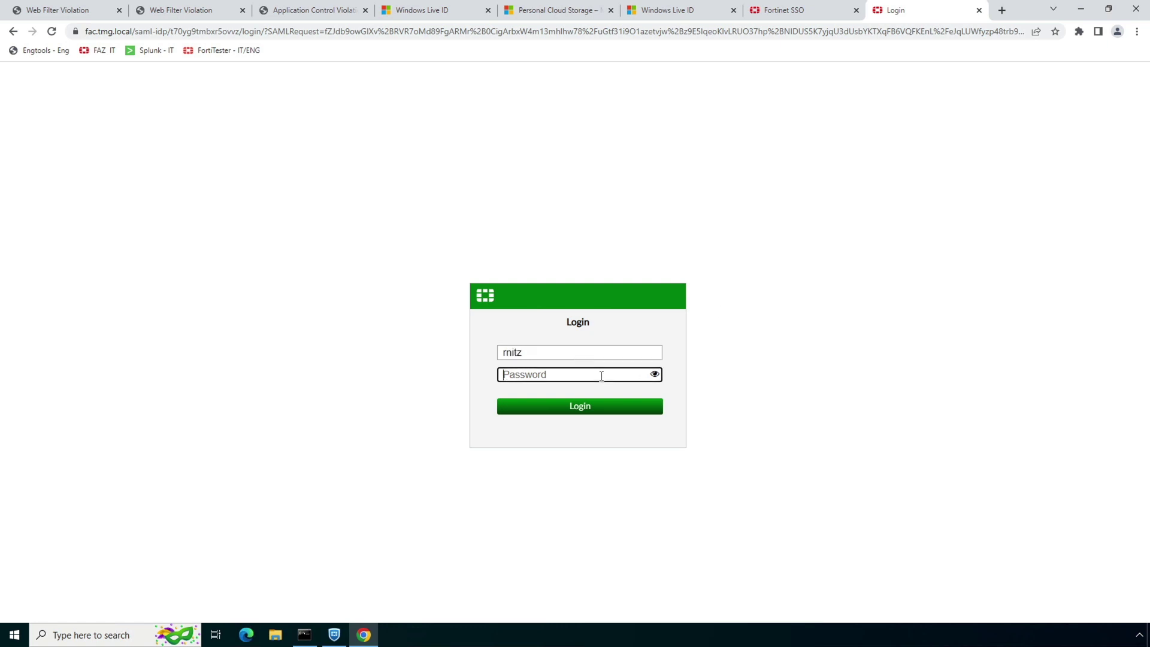
{"action": "type", "text": "••"}
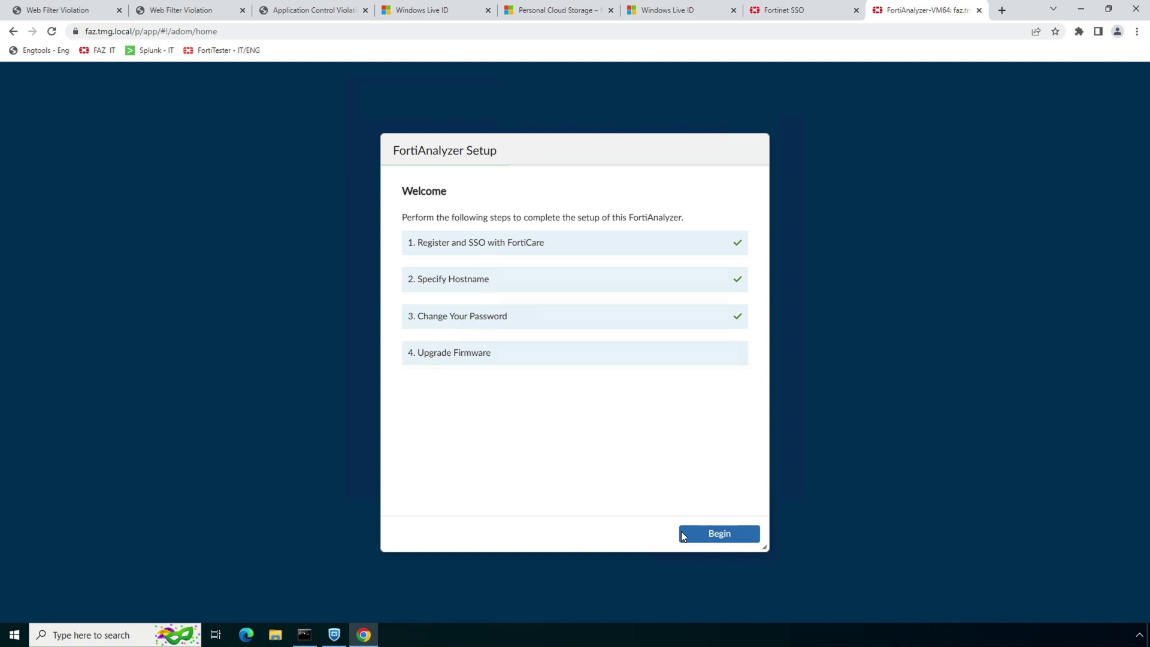
Step: Dismiss FortiAnalyzer's setup wizard with Begin, Later and Finish
{"action": "left_click", "coordinate": [699, 533]}
{"action": "left_click", "coordinate": [744, 534]}
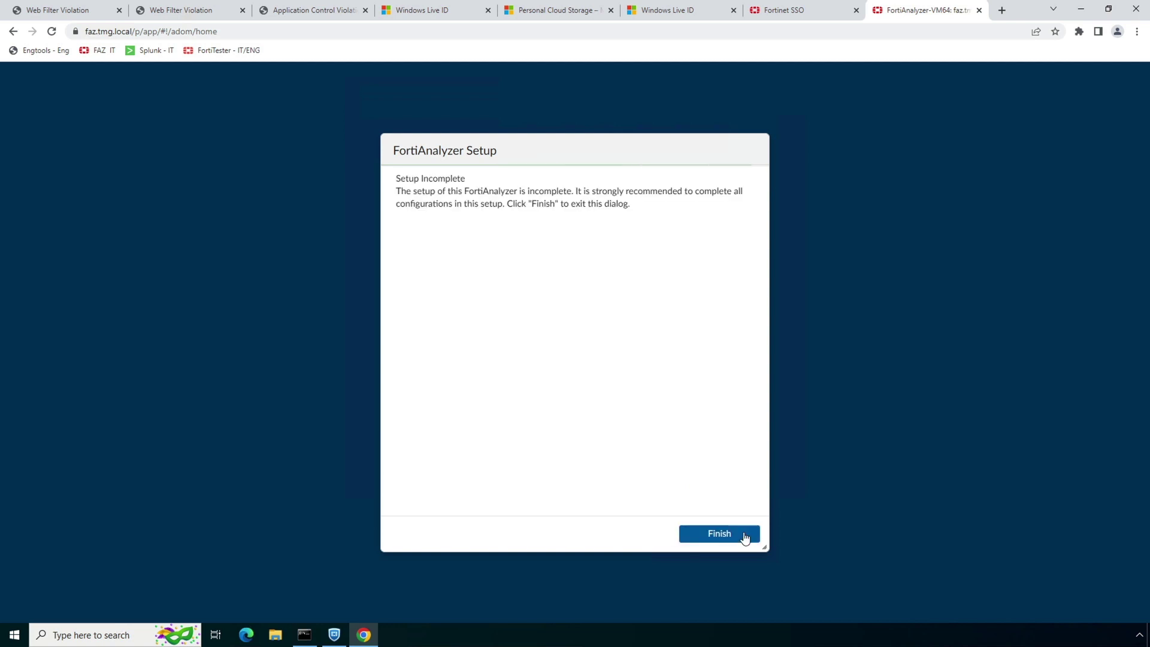
{"action": "left_click", "coordinate": [744, 535]}
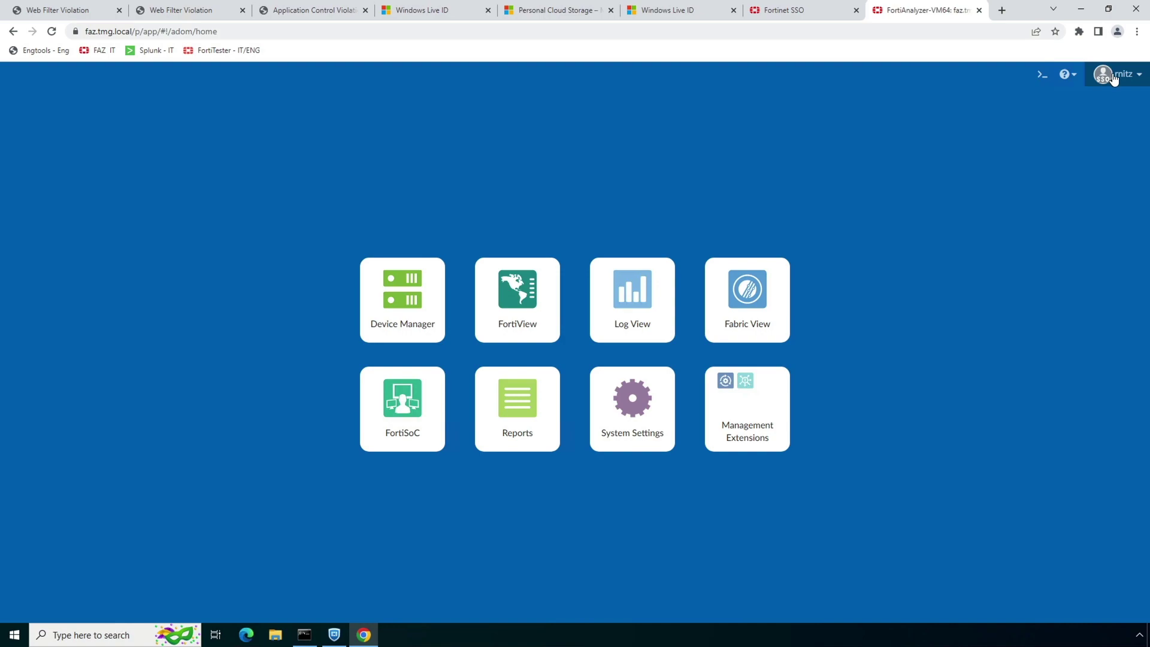
Step: Minimize Chrome and show FortiClient's ZTNA Destination list
{"action": "left_click", "coordinate": [1084, 11]}
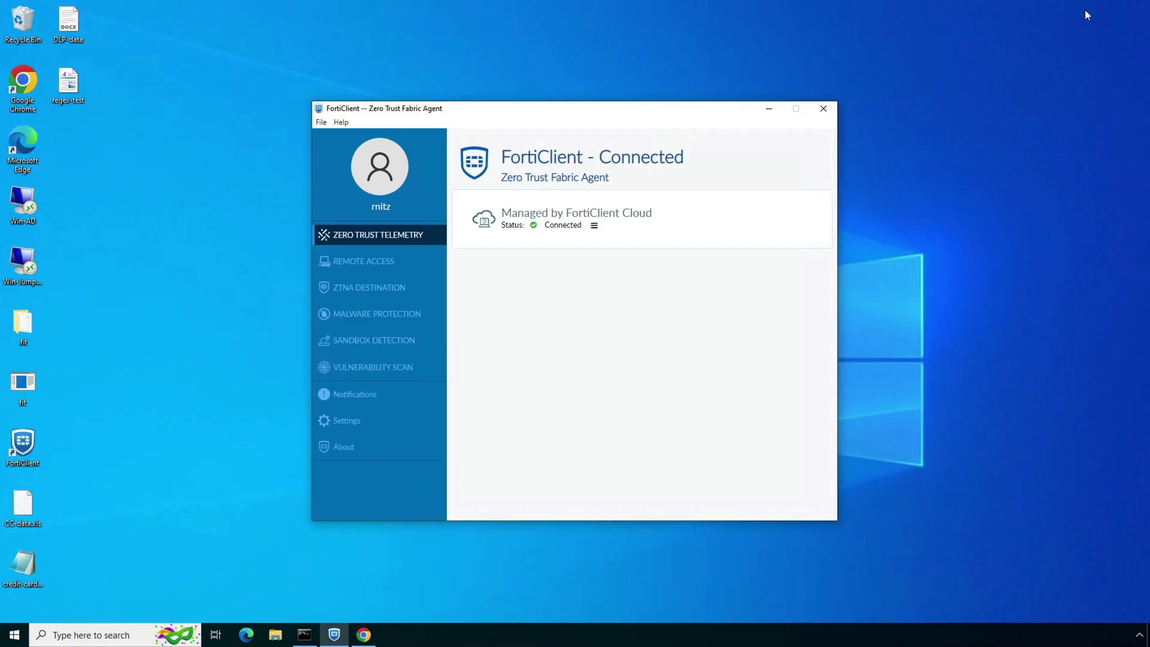
{"action": "left_click", "coordinate": [393, 287]}
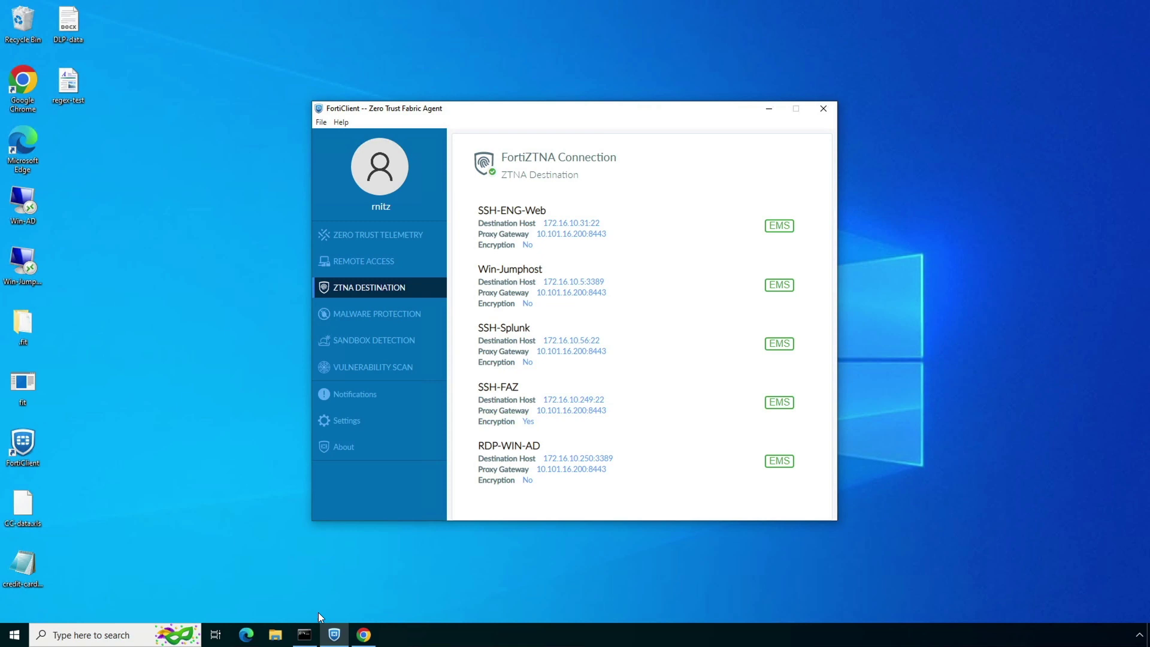
Step: SSH from Command Prompt into the Splunk host 172.16.10.56 and confirm its shell responds
{"action": "left_click", "coordinate": [303, 636]}
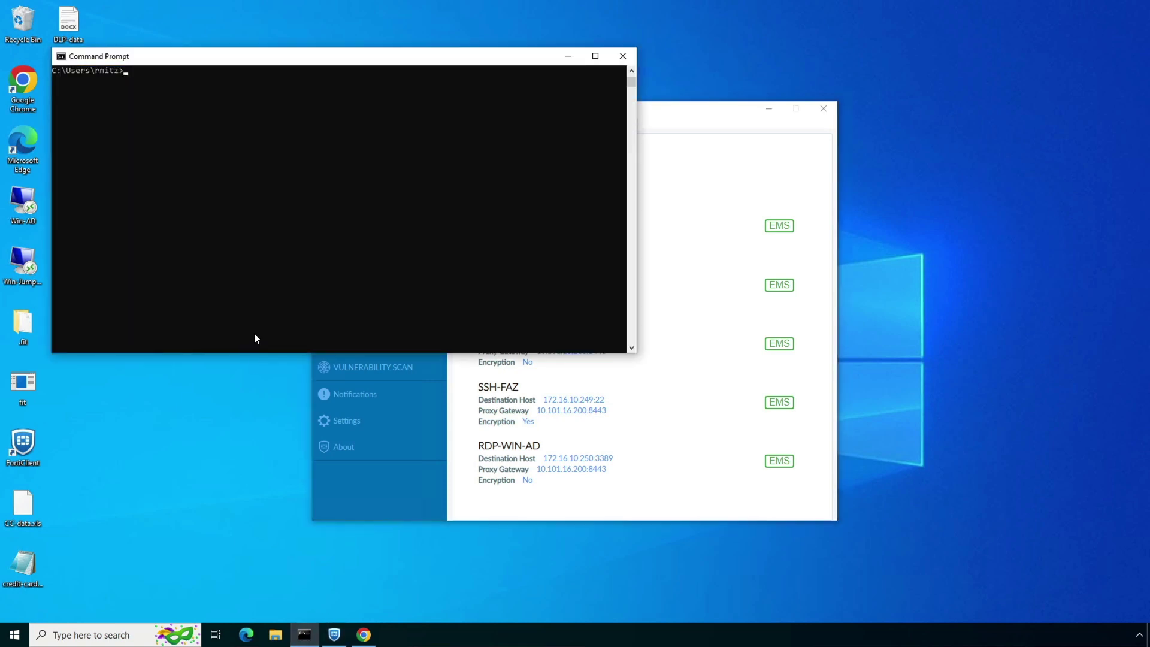
{"action": "left_click", "coordinate": [241, 273]}
{"action": "type", "text": "s"}
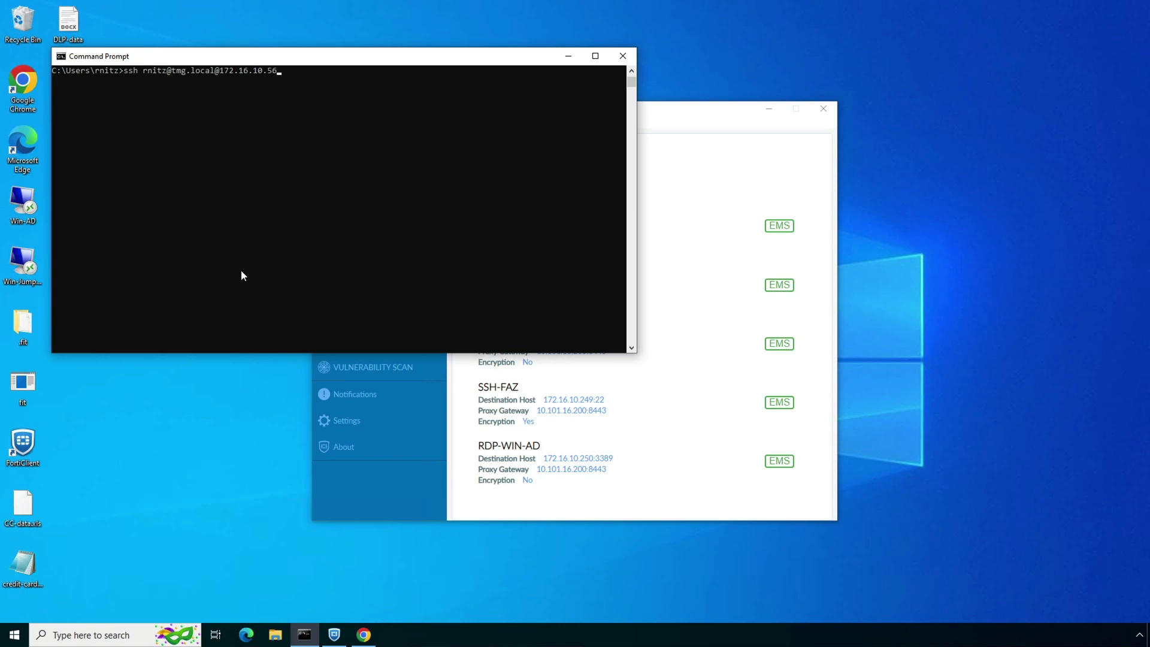
{"action": "key", "text": "Return"}
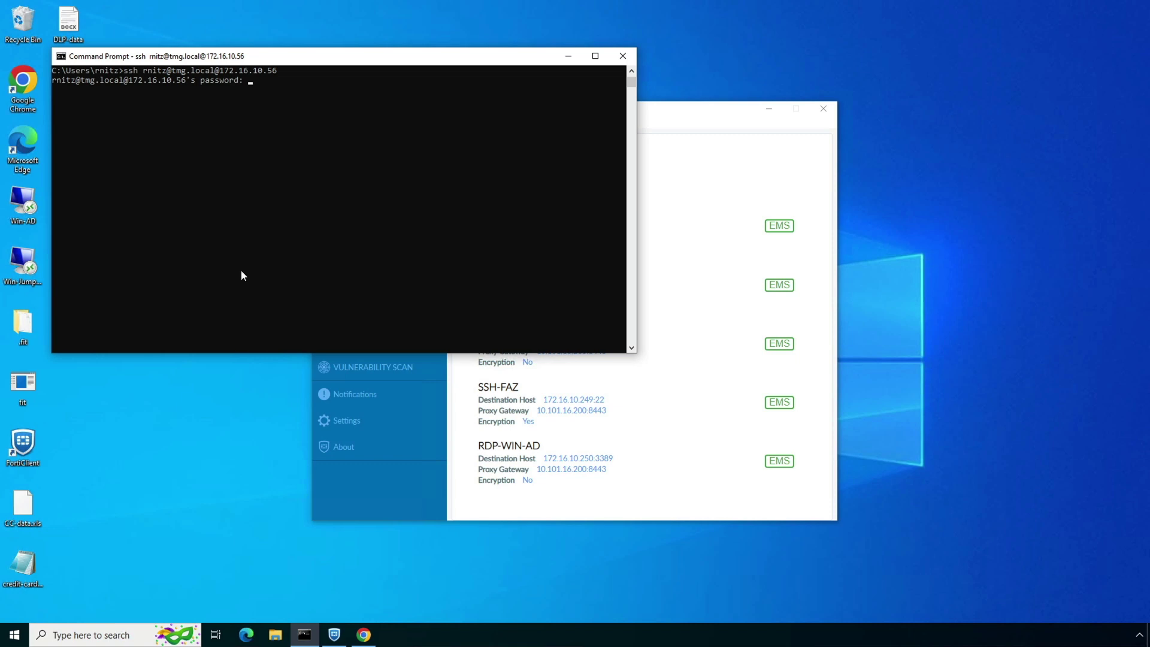
{"action": "key", "text": "Return"}
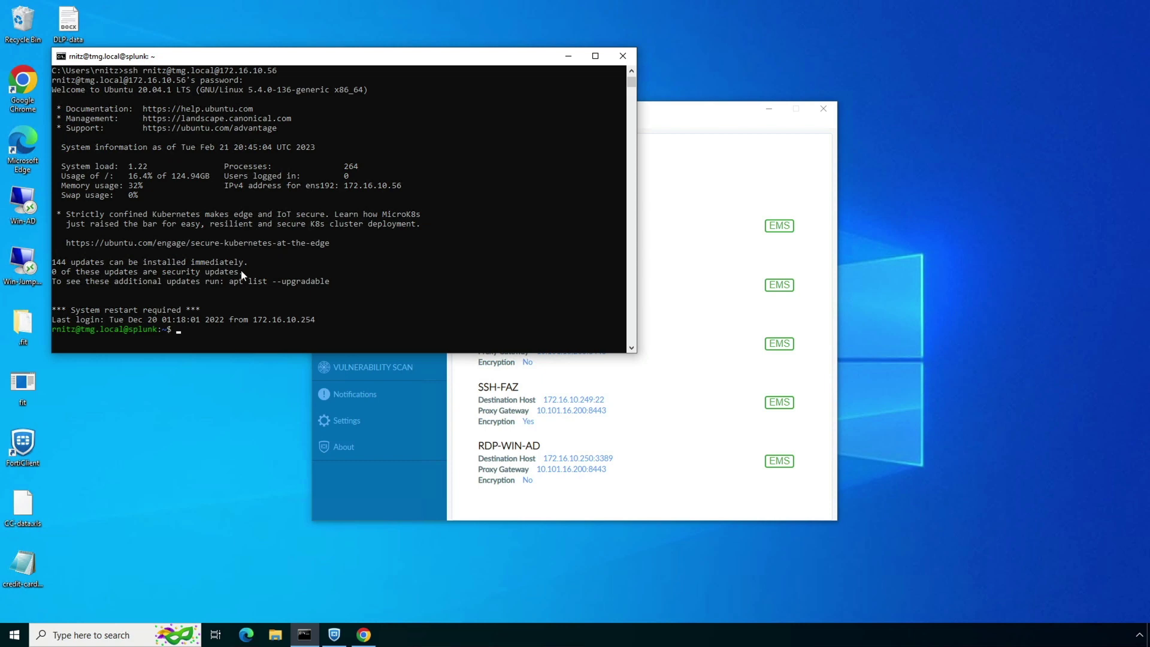
{"action": "key", "text": "Return"}
{"action": "key", "text": "Return"}
{"action": "key", "text": "Return"}
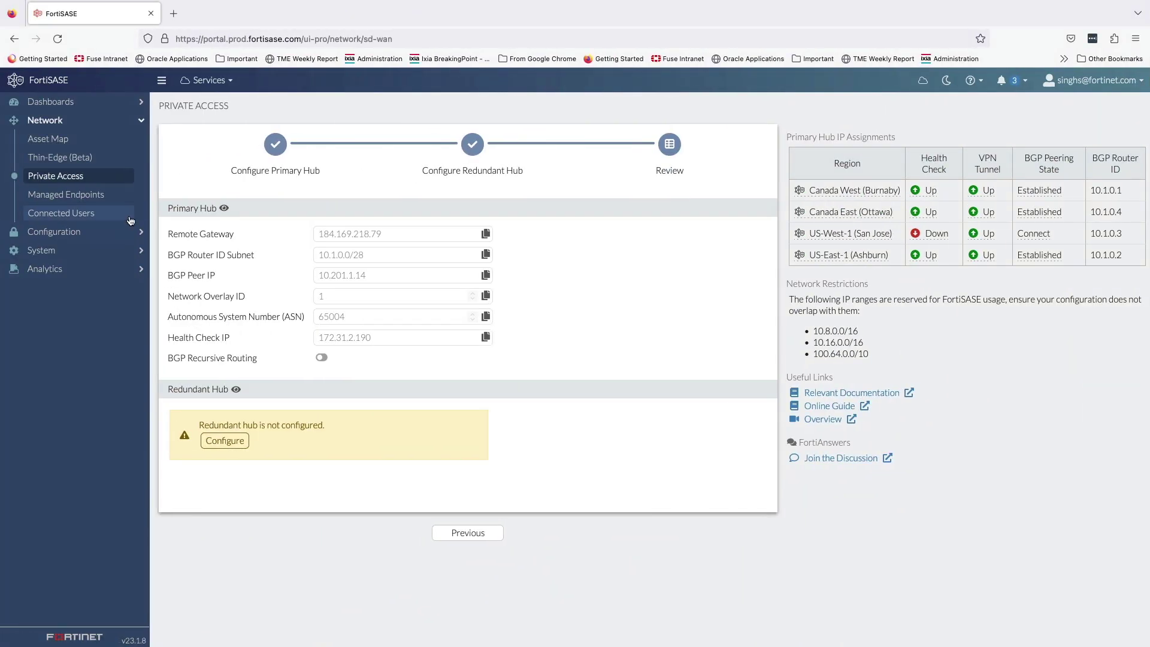
Step: Open the Private Access Traffic logs under Analytics > Logs > Traffic
{"action": "left_click", "coordinate": [70, 272]}
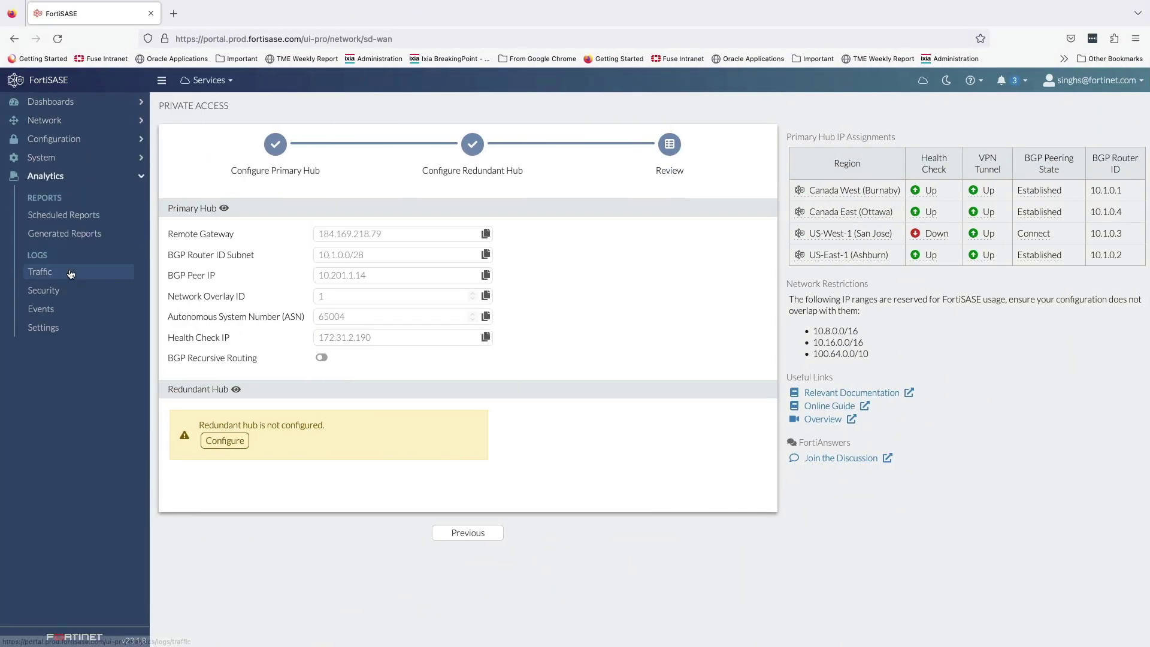
{"action": "left_click", "coordinate": [70, 272]}
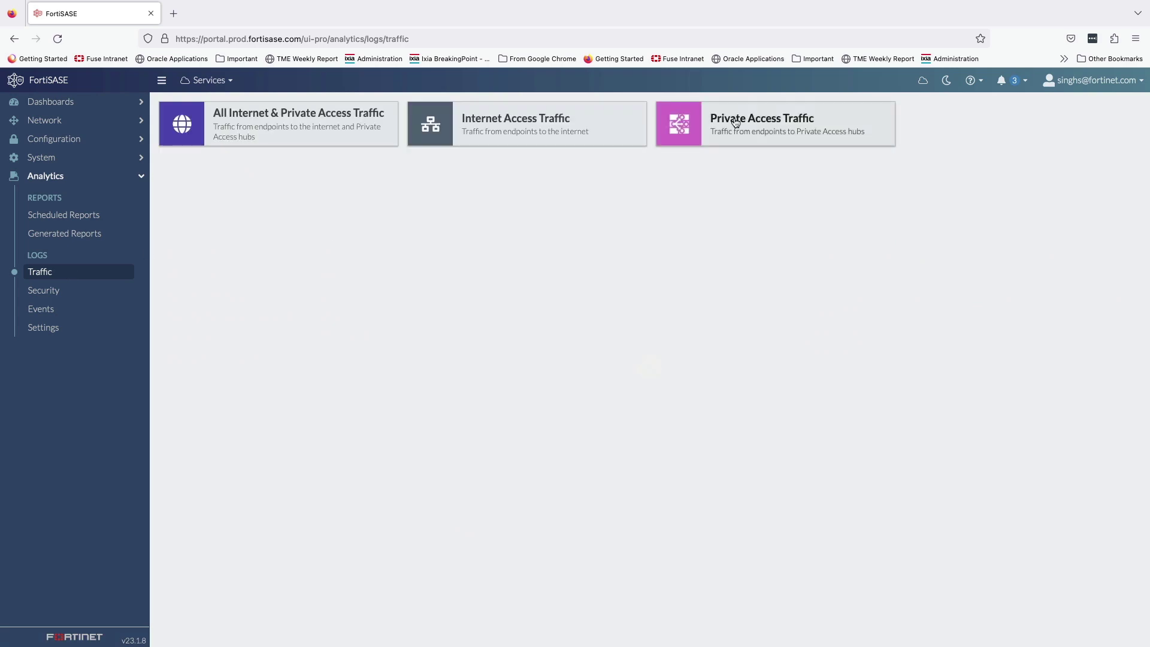
{"action": "left_click", "coordinate": [735, 122]}
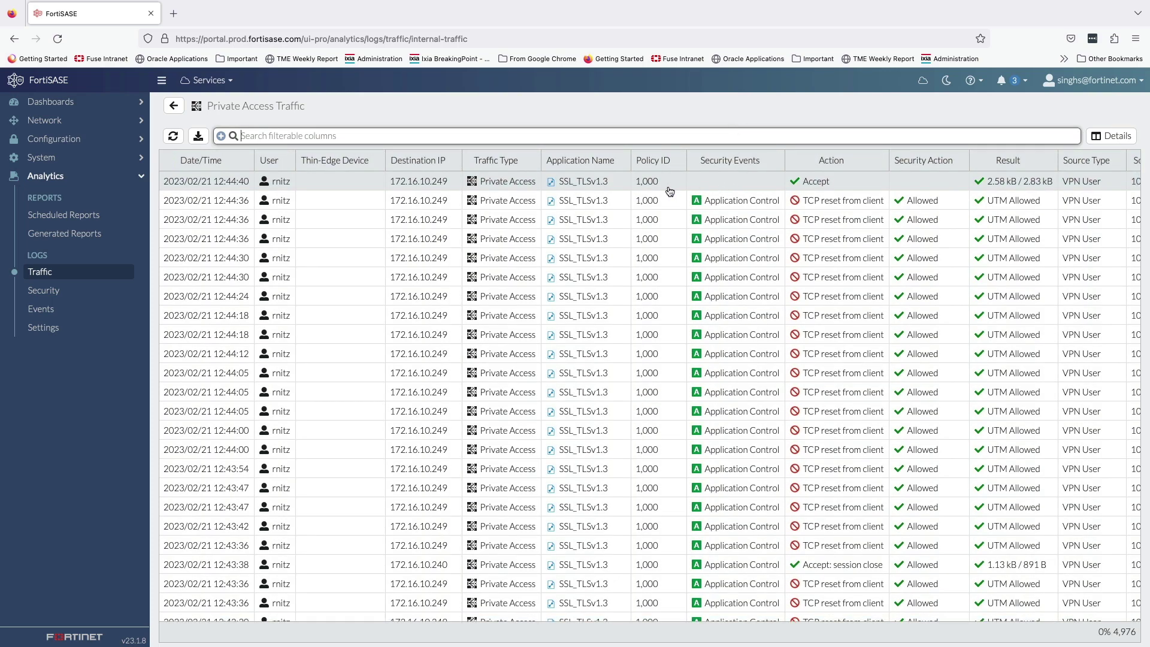
{"action": "scroll", "coordinate": [1010, 191], "scroll_direction": "right", "scroll_amount": 1}
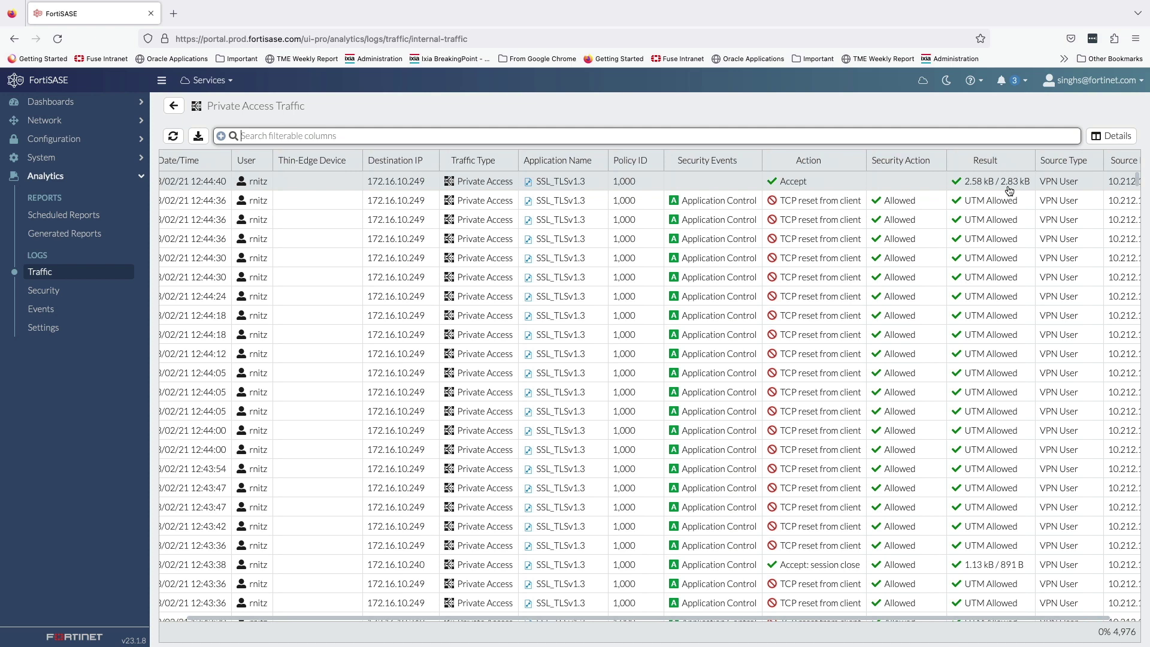
{"action": "scroll", "coordinate": [1055, 187], "scroll_direction": "right", "scroll_amount": 1}
Step: Review the latest accepted session's full details, including the SD-WAN rule, then close them
{"action": "left_click", "coordinate": [1099, 184]}
{"action": "left_click", "coordinate": [1118, 140]}
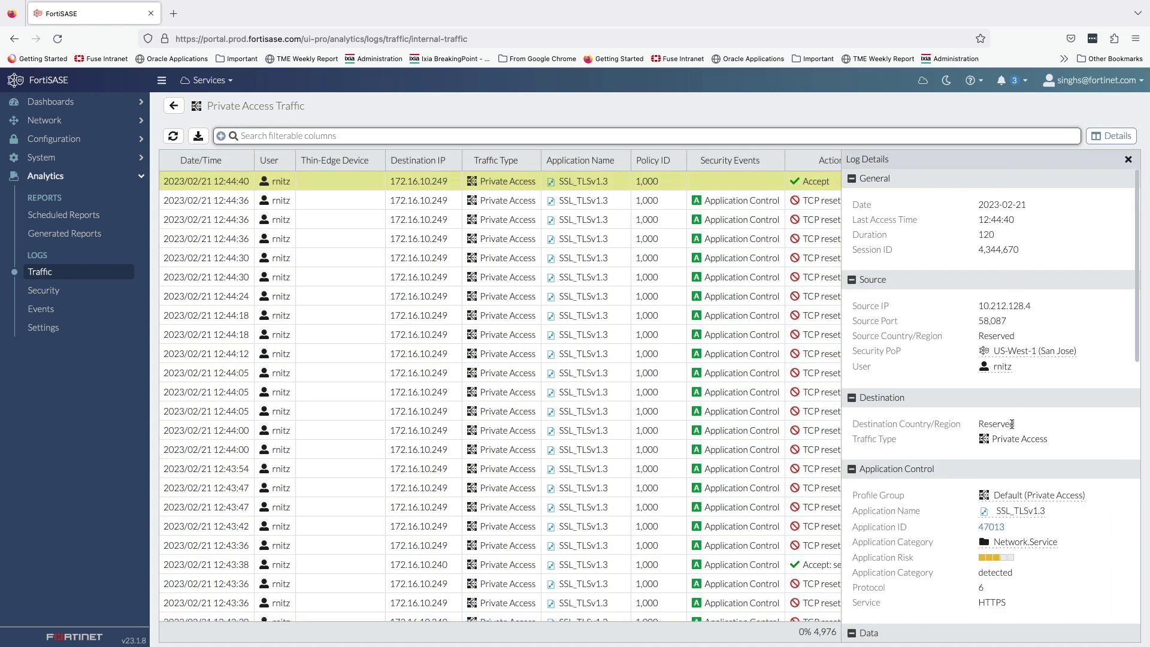
{"action": "scroll", "coordinate": [1012, 424], "scroll_direction": "down", "scroll_amount": 1}
{"action": "scroll", "coordinate": [1039, 400], "scroll_direction": "down", "scroll_amount": 10}
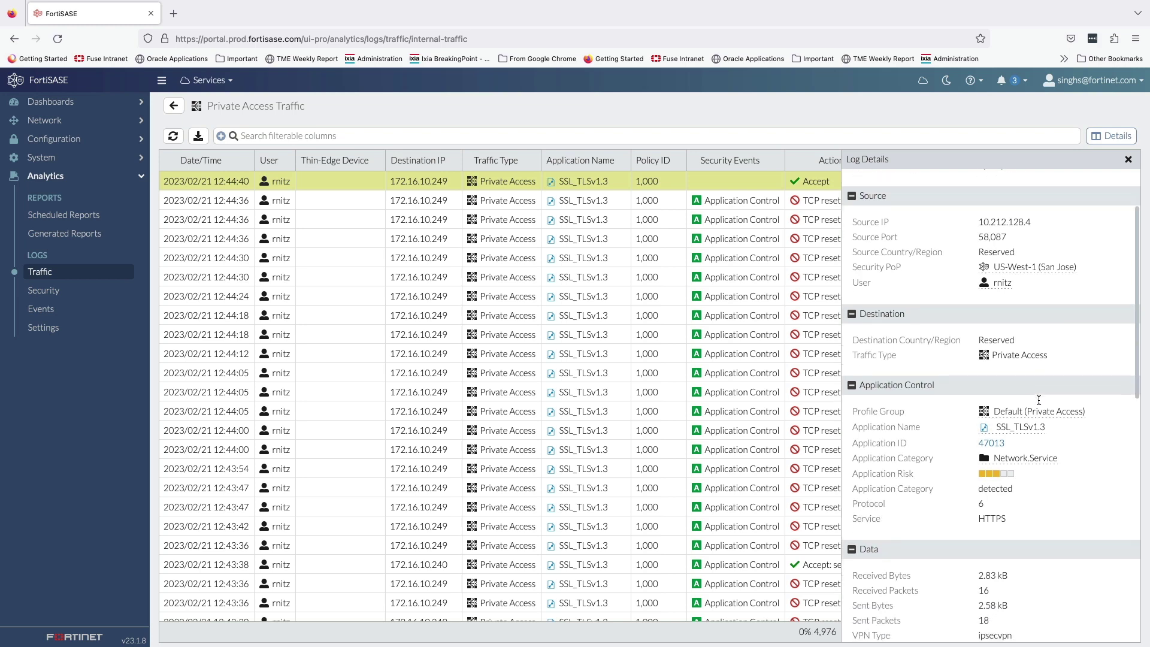
{"action": "scroll", "coordinate": [1039, 402], "scroll_direction": "down", "scroll_amount": 3}
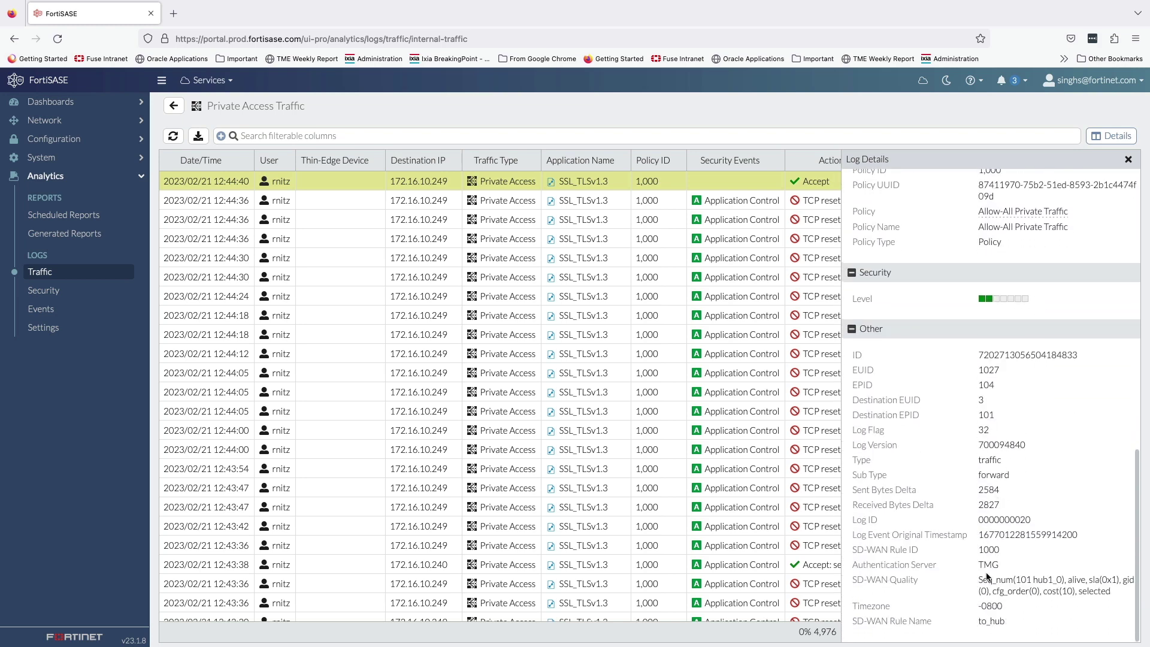
{"action": "left_click_drag", "start_coordinate": [980, 581], "coordinate": [999, 623]}
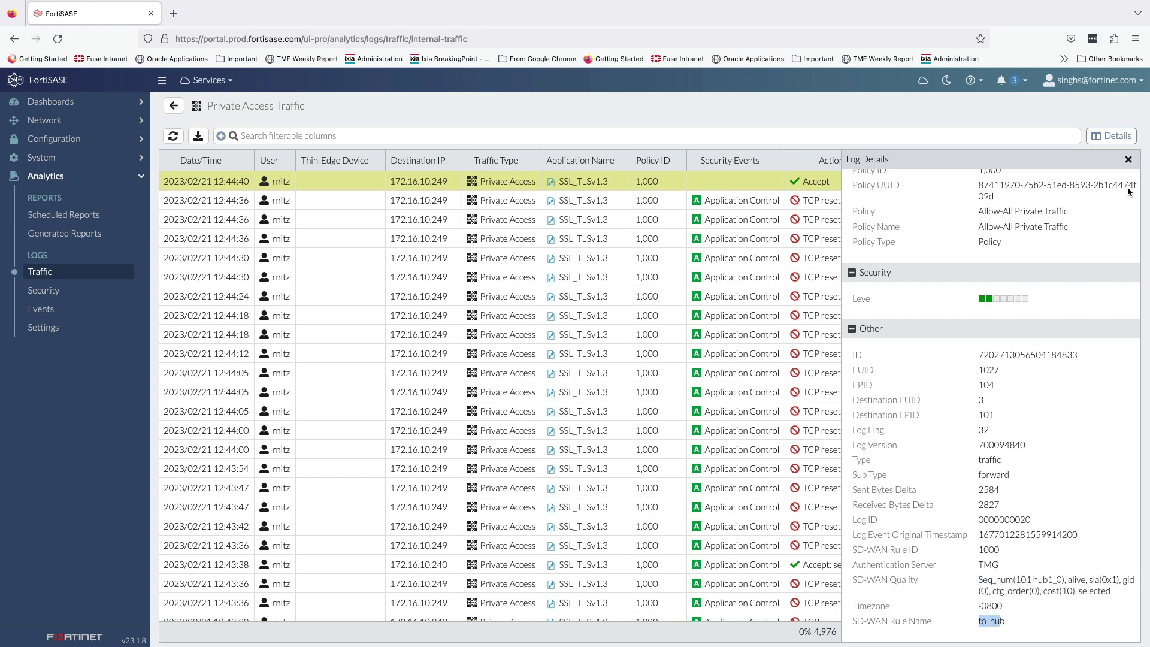
{"action": "left_click", "coordinate": [1130, 161]}
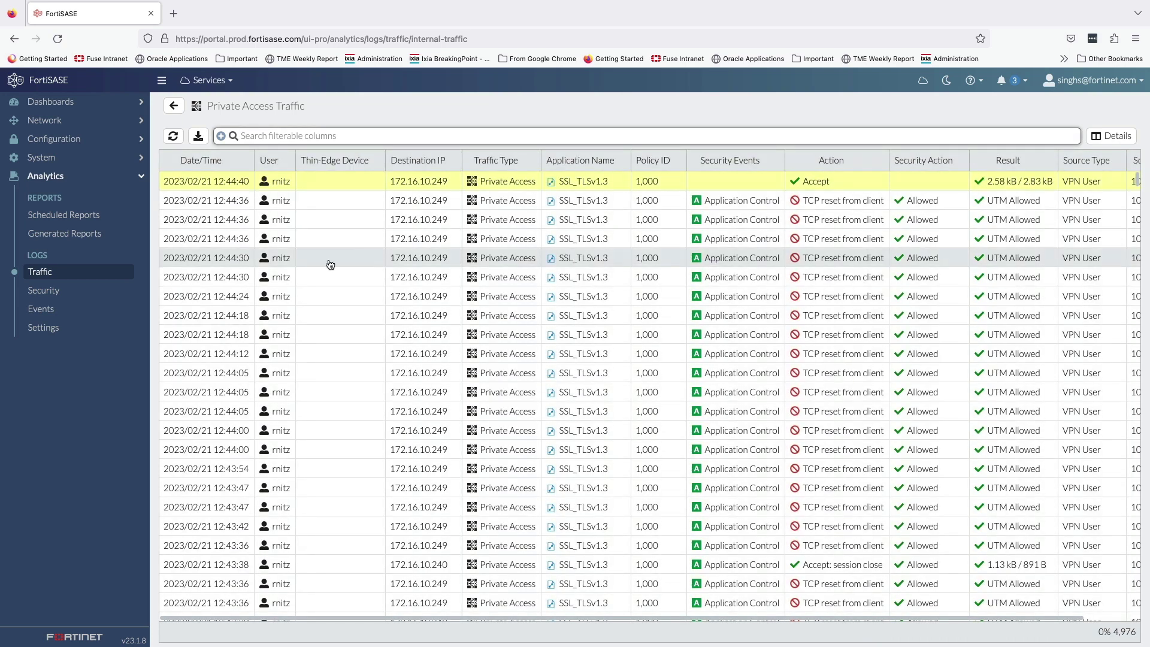
Step: Open the Web Filter logs from the Configuration > Security profiles overview
{"action": "left_click", "coordinate": [72, 139]}
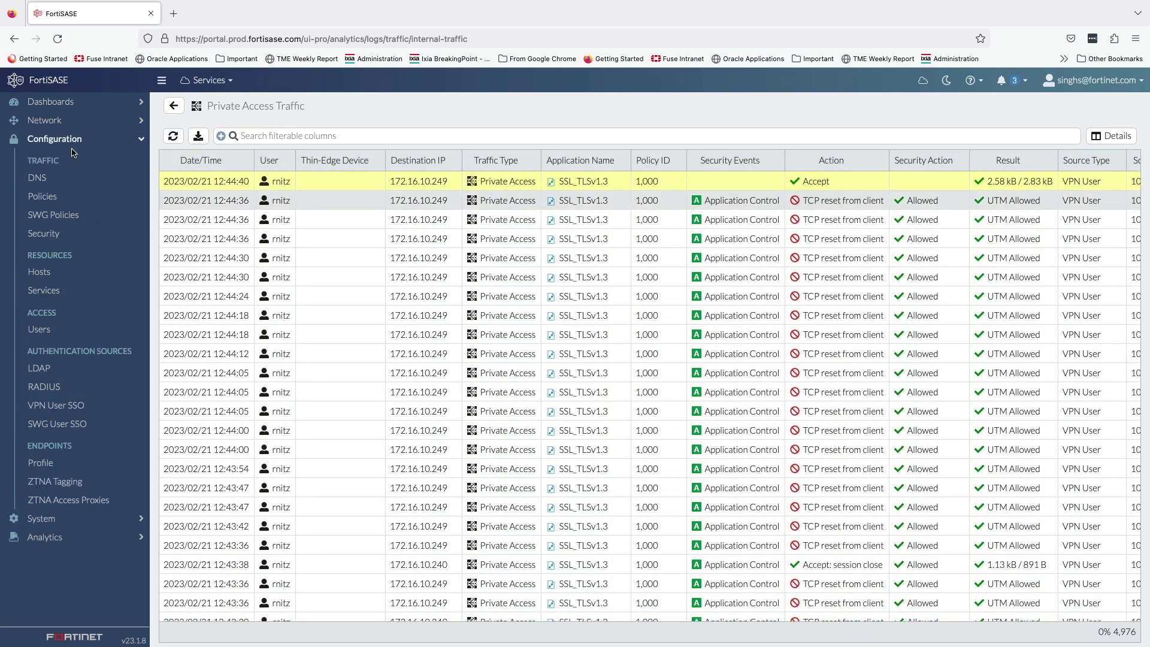
{"action": "left_click", "coordinate": [60, 235]}
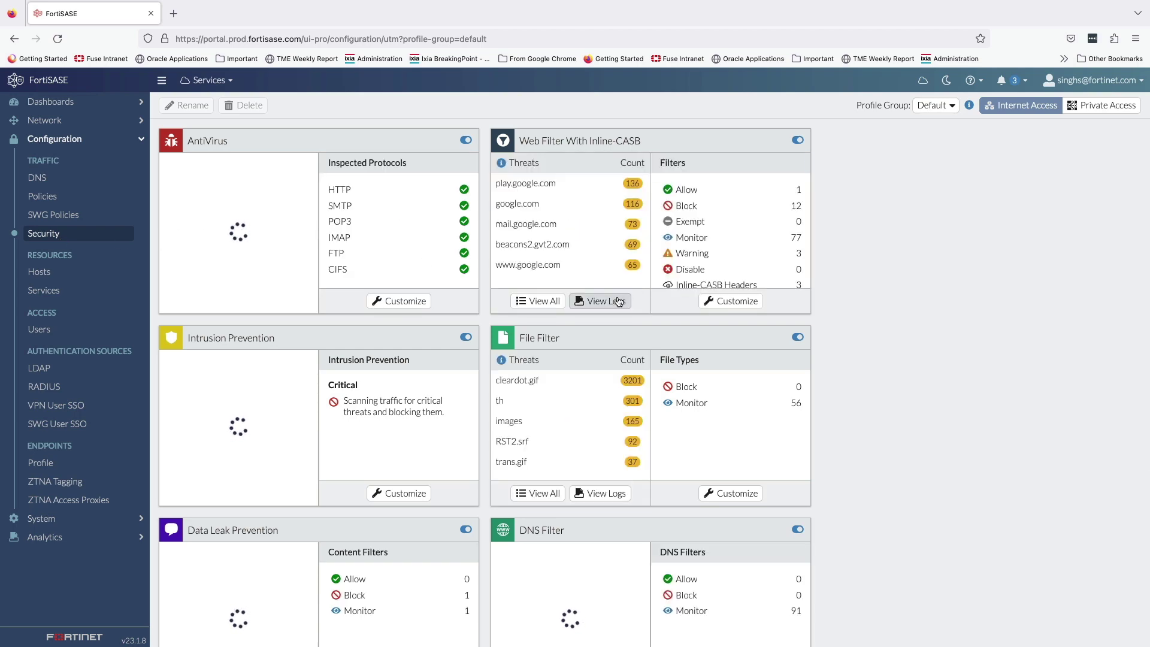
{"action": "left_click", "coordinate": [617, 300]}
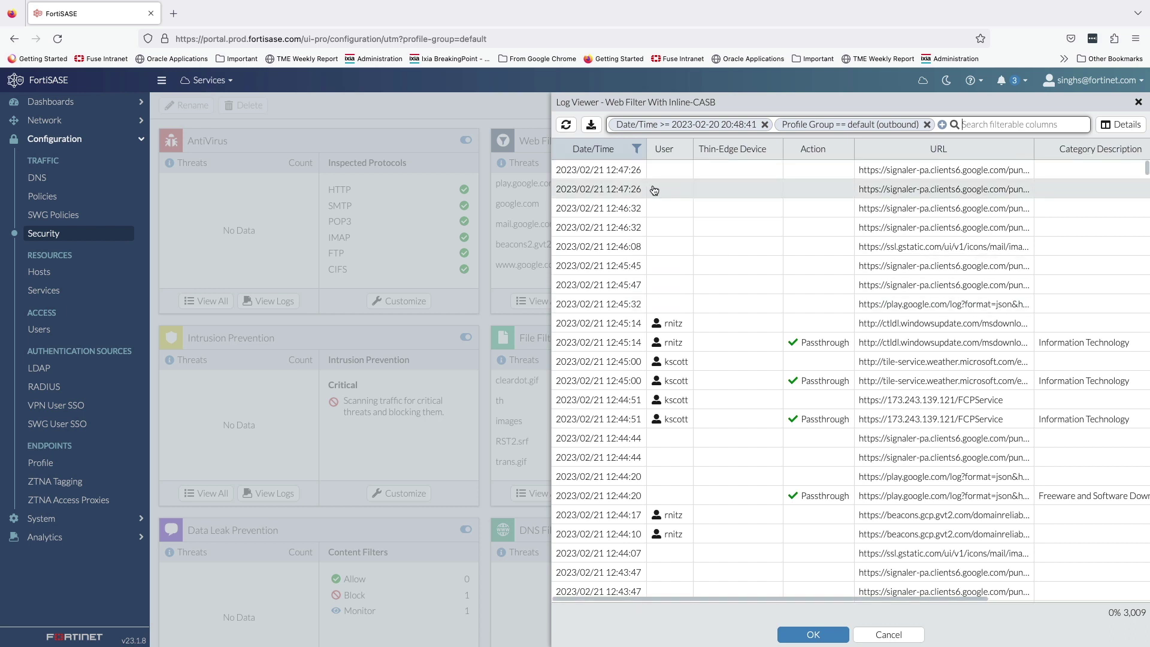
Step: Filter the Web Filter logs to the chosen user and the Blocked action
{"action": "left_click", "coordinate": [684, 153]}
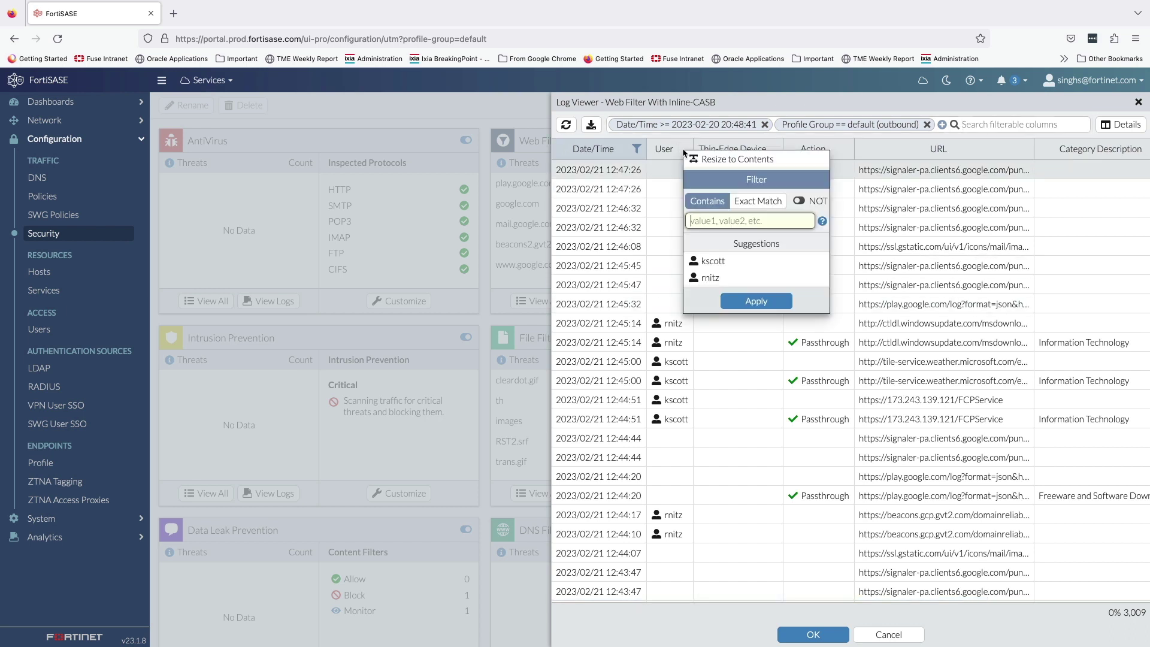
{"action": "left_click", "coordinate": [710, 277]}
{"action": "left_click", "coordinate": [757, 302]}
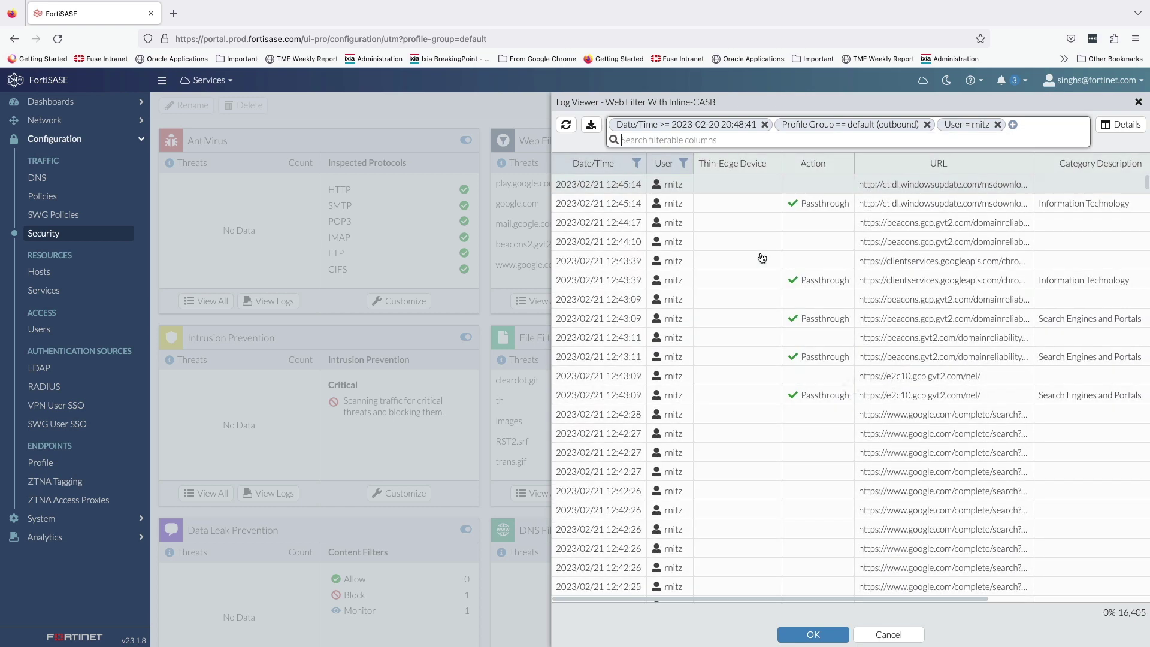
{"action": "left_click", "coordinate": [844, 163]}
{"action": "left_click", "coordinate": [868, 288]}
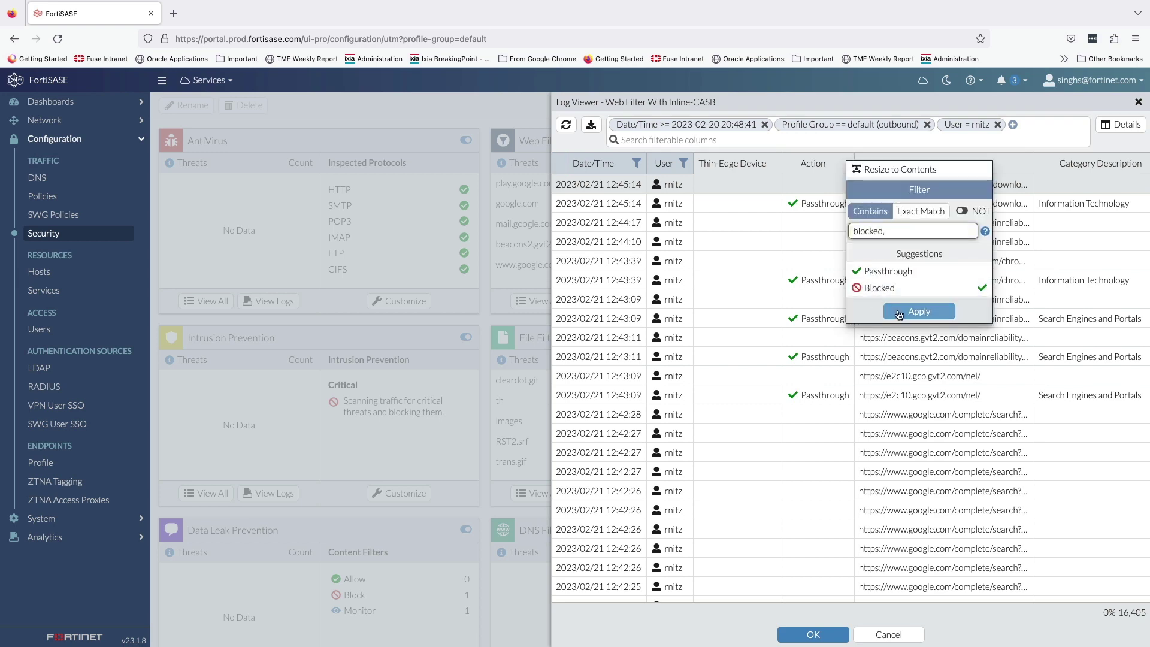
{"action": "left_click", "coordinate": [897, 310]}
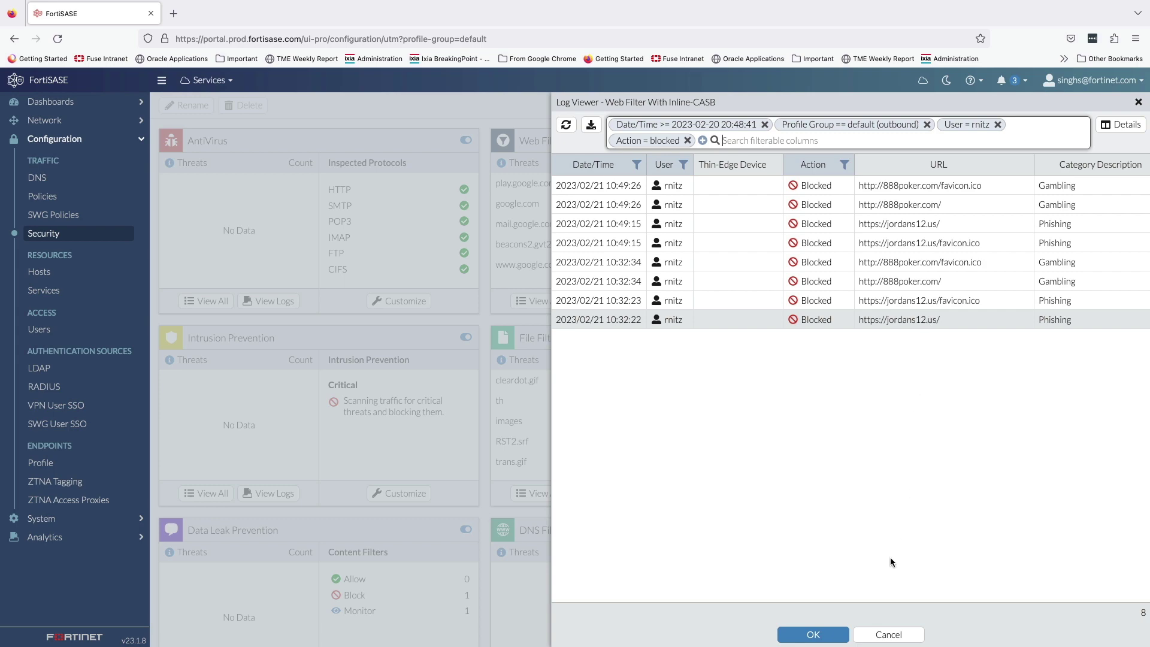
Step: Close the Web Filter log viewer and open the Application Control logs
{"action": "left_click", "coordinate": [887, 634]}
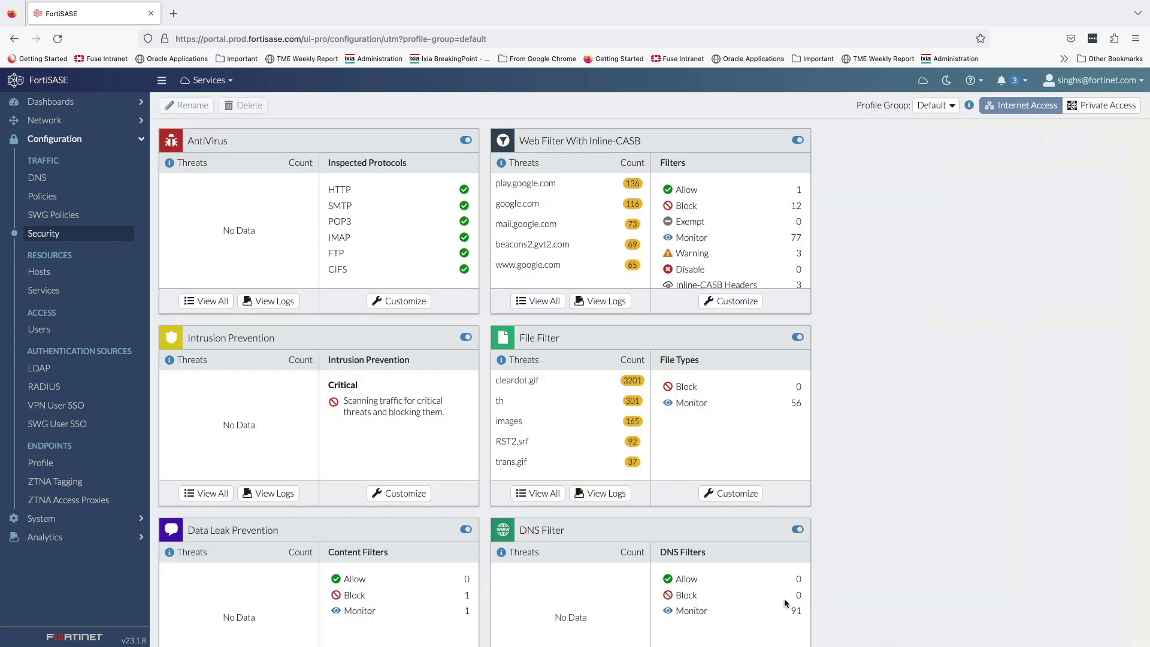
{"action": "scroll", "coordinate": [672, 601], "scroll_direction": "down", "scroll_amount": 4}
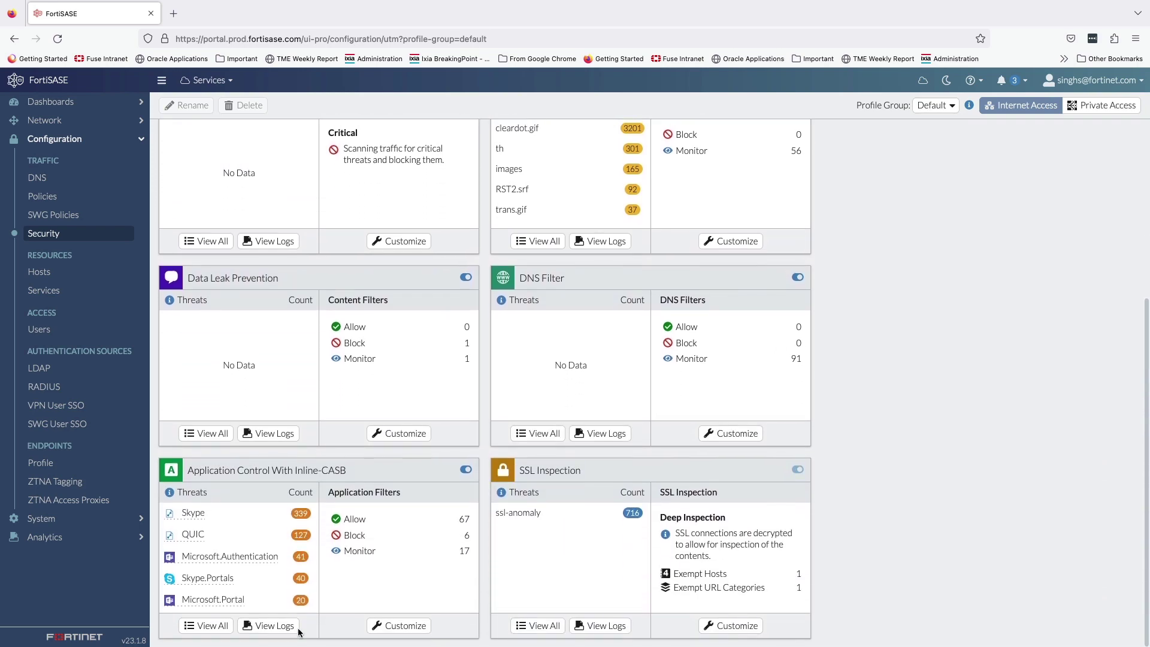
{"action": "left_click", "coordinate": [289, 625]}
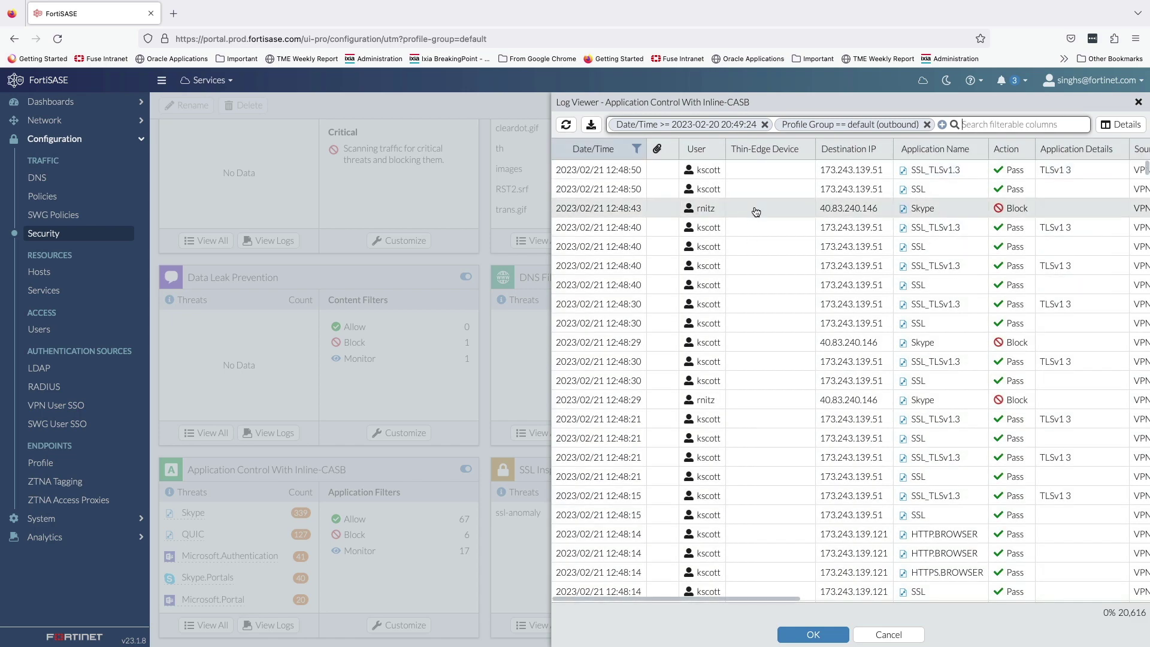
Step: Filter Application Name to 'whatsapp' and scroll across the log columns
{"action": "left_click", "coordinate": [983, 151]}
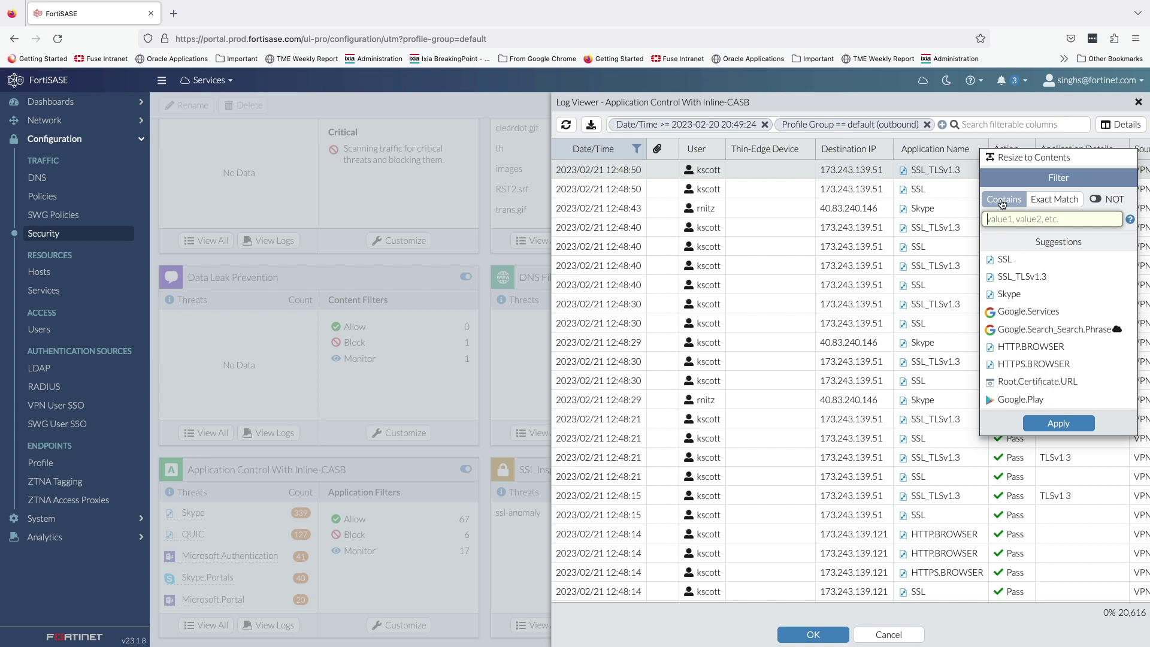
{"action": "type", "text": "wha"}
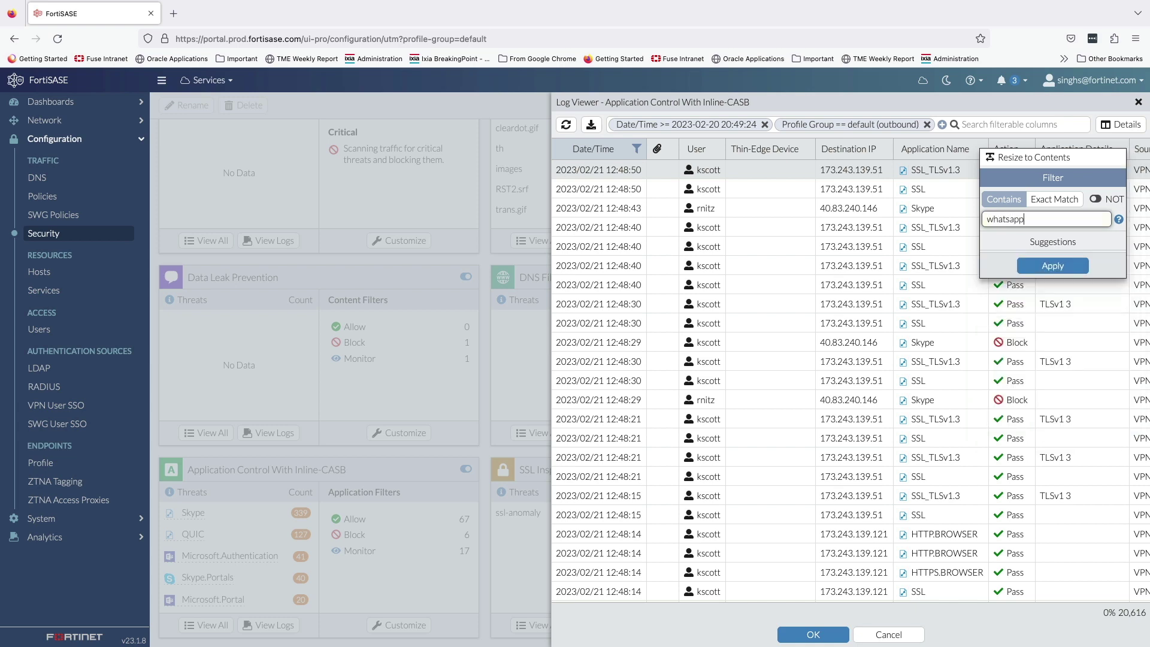
{"action": "type", "text": "tsapp"}
{"action": "left_click", "coordinate": [1043, 266]}
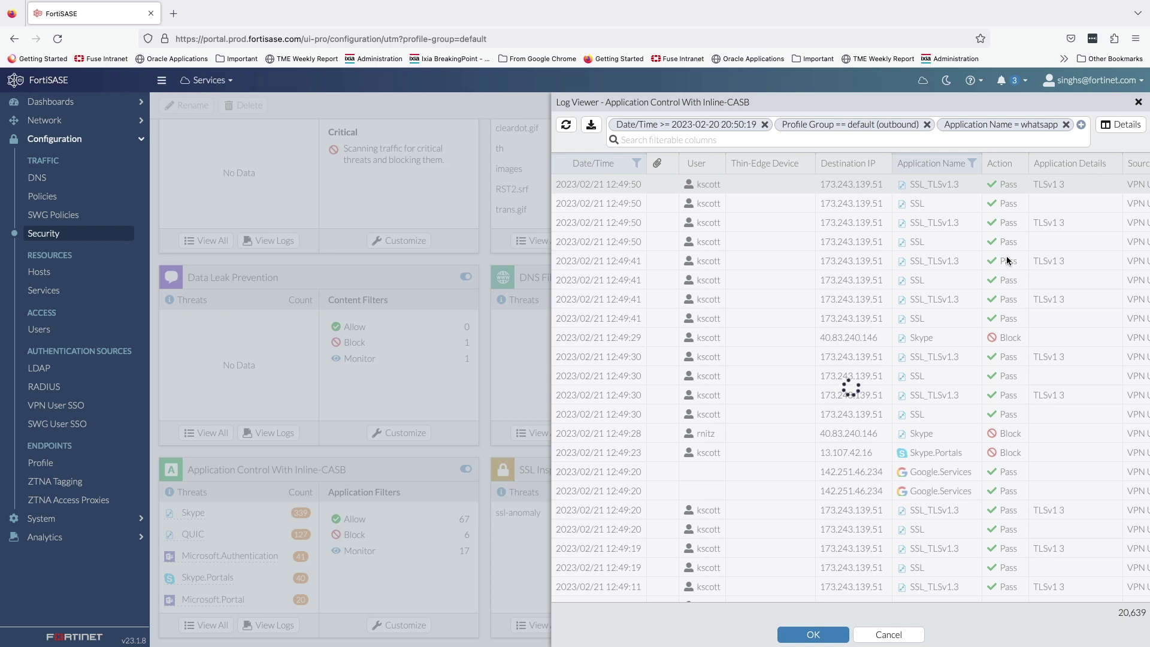
{"action": "scroll", "coordinate": [1008, 262], "scroll_direction": "right", "scroll_amount": 1}
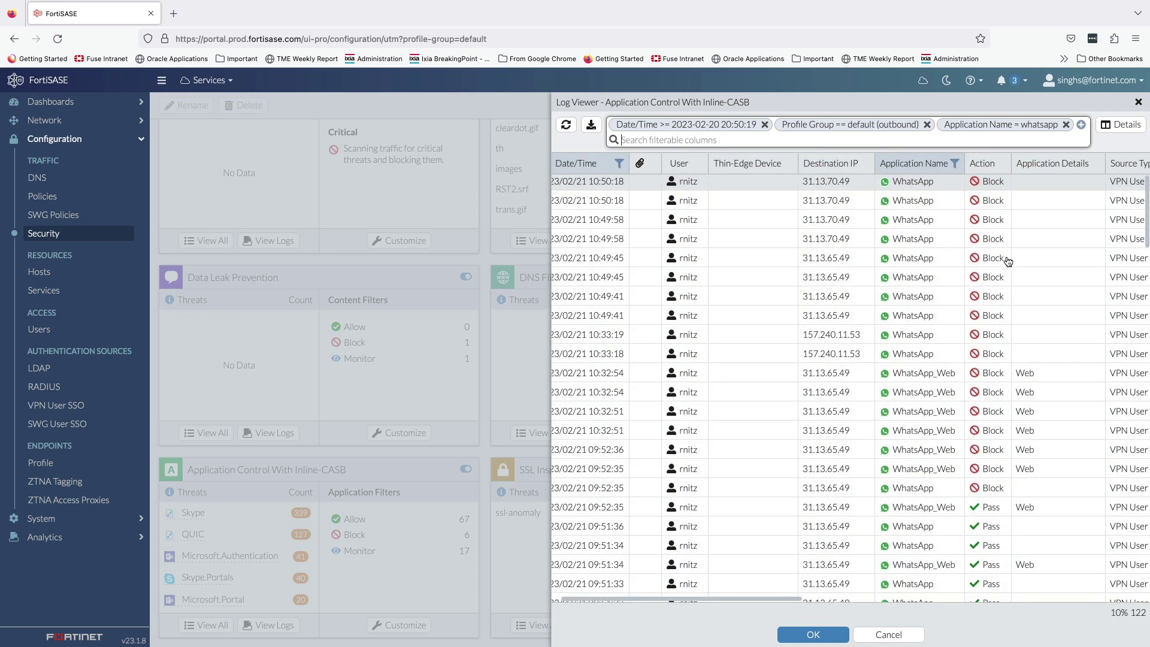
{"action": "scroll", "coordinate": [1008, 261], "scroll_direction": "right", "scroll_amount": 10}
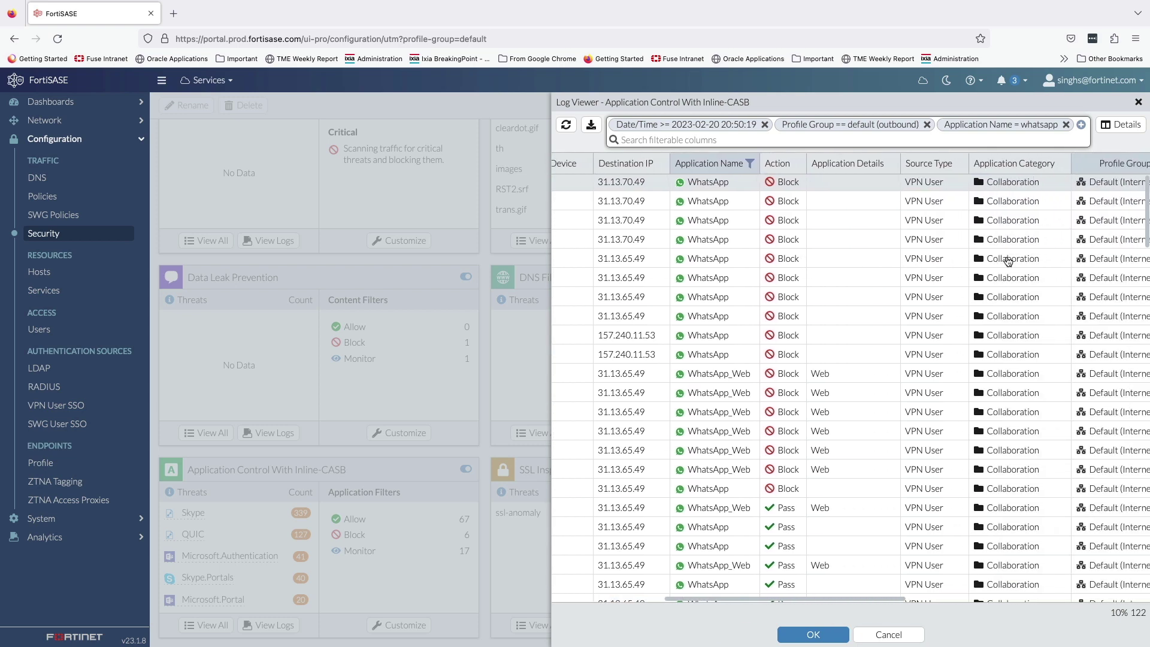
{"action": "scroll", "coordinate": [1008, 261], "scroll_direction": "right", "scroll_amount": 11}
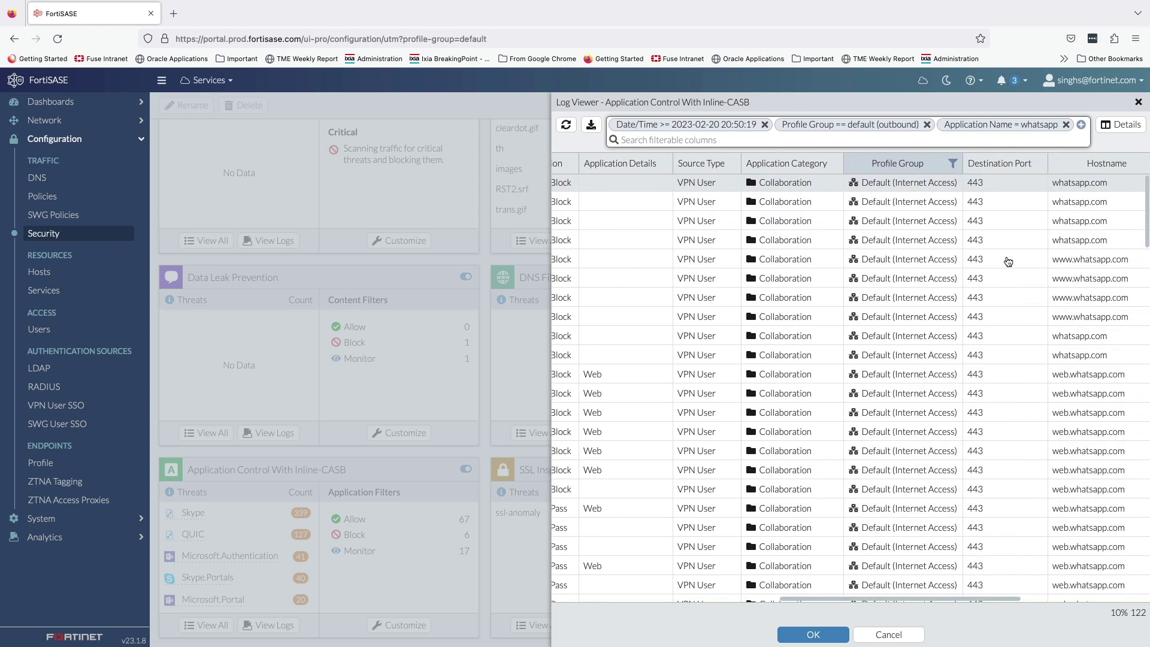